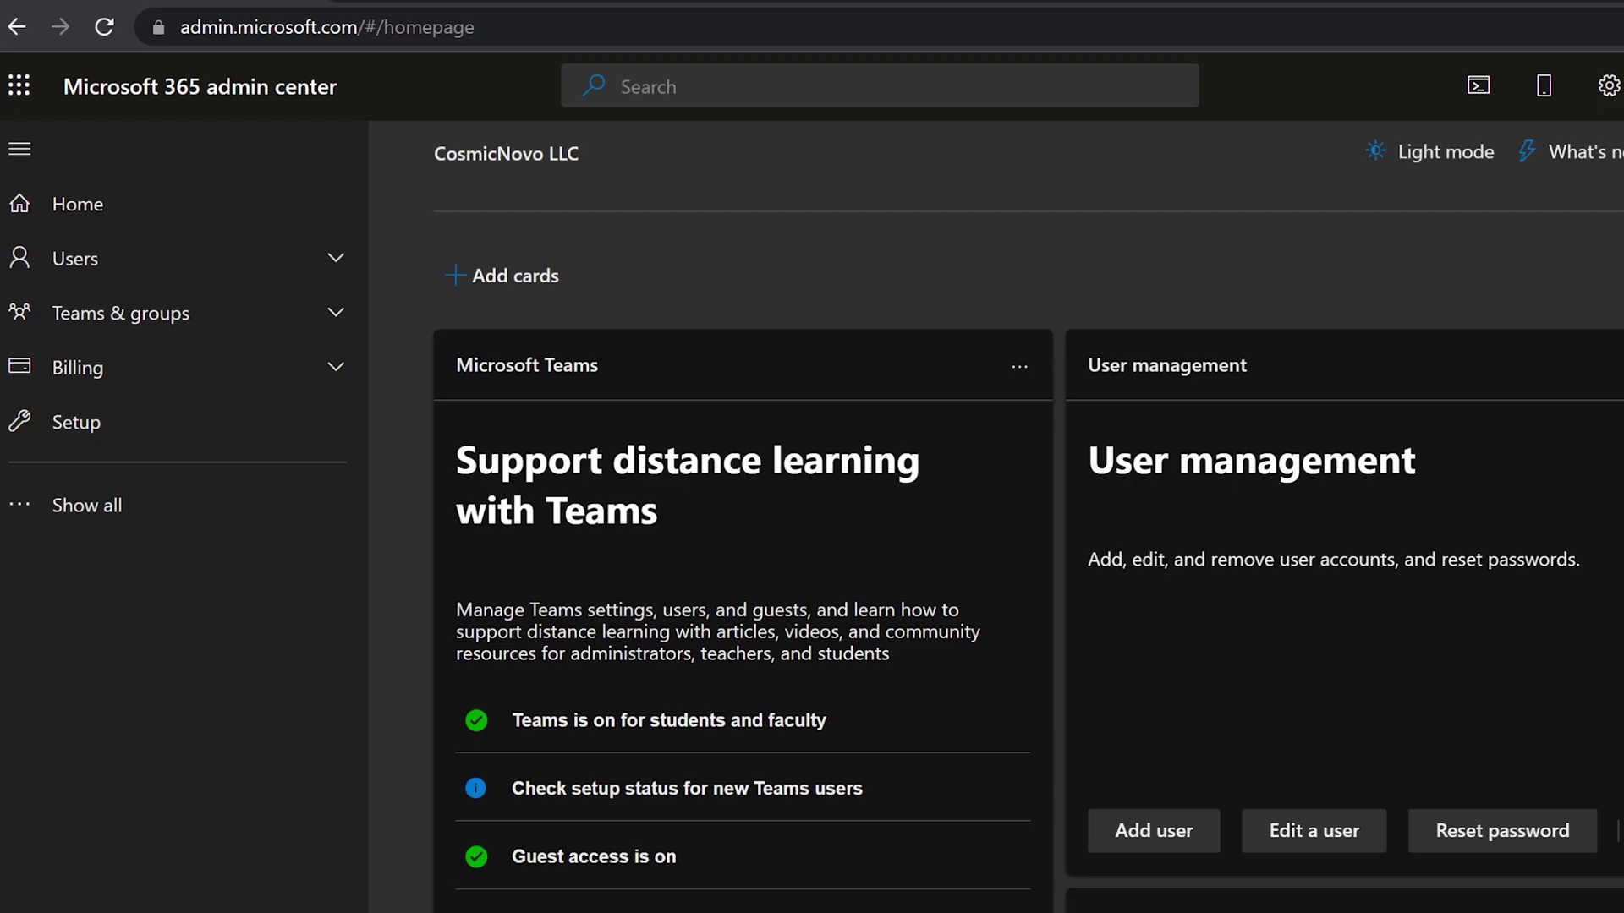
- Expand the full list of admin centers to reach Exchange and its Mailboxes list
{"action": "left_click", "coordinate": [98, 505]}
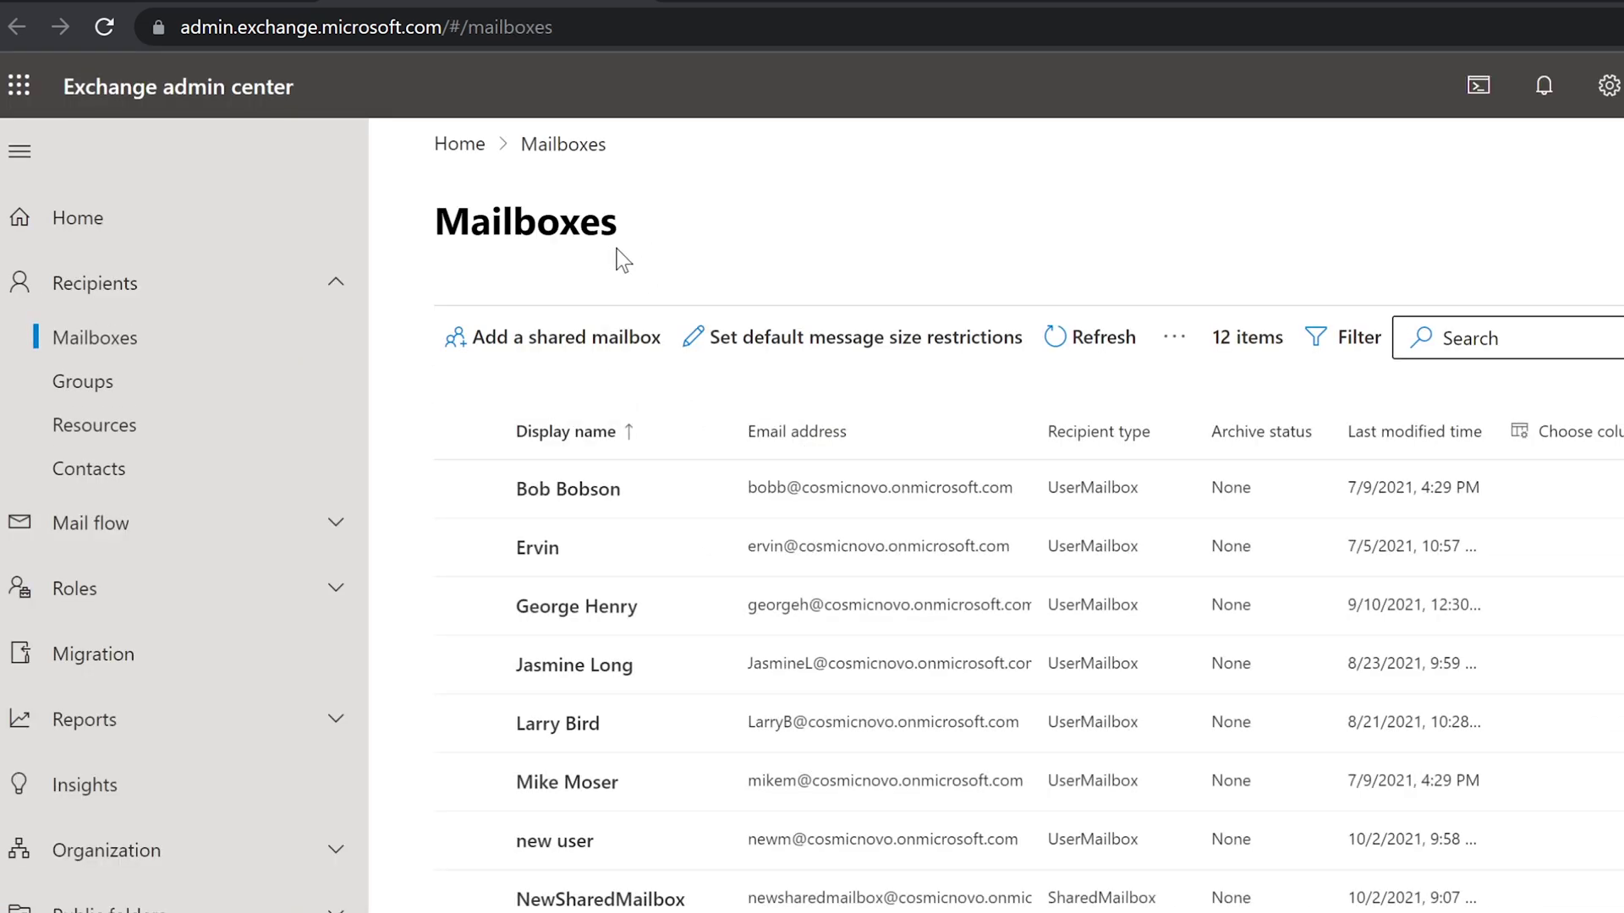
- Under Recipients > Groups, open the ActualFinanceGroupDistro distribution list's details pane
{"action": "left_click", "coordinate": [165, 292]}
{"action": "left_click", "coordinate": [163, 294]}
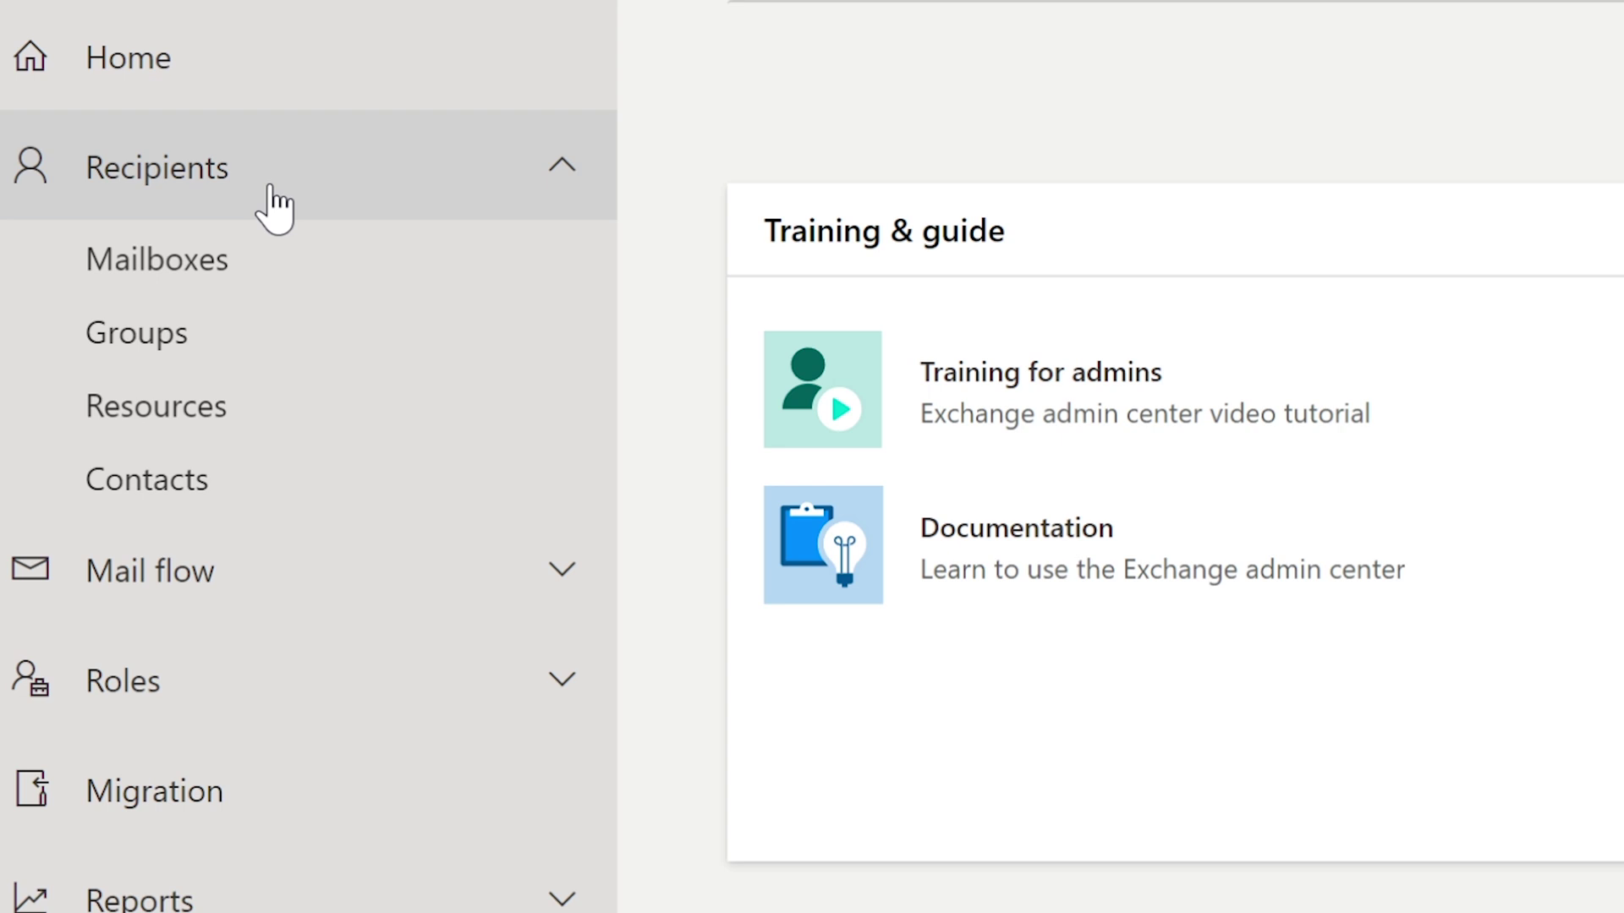
{"action": "left_click", "coordinate": [218, 340]}
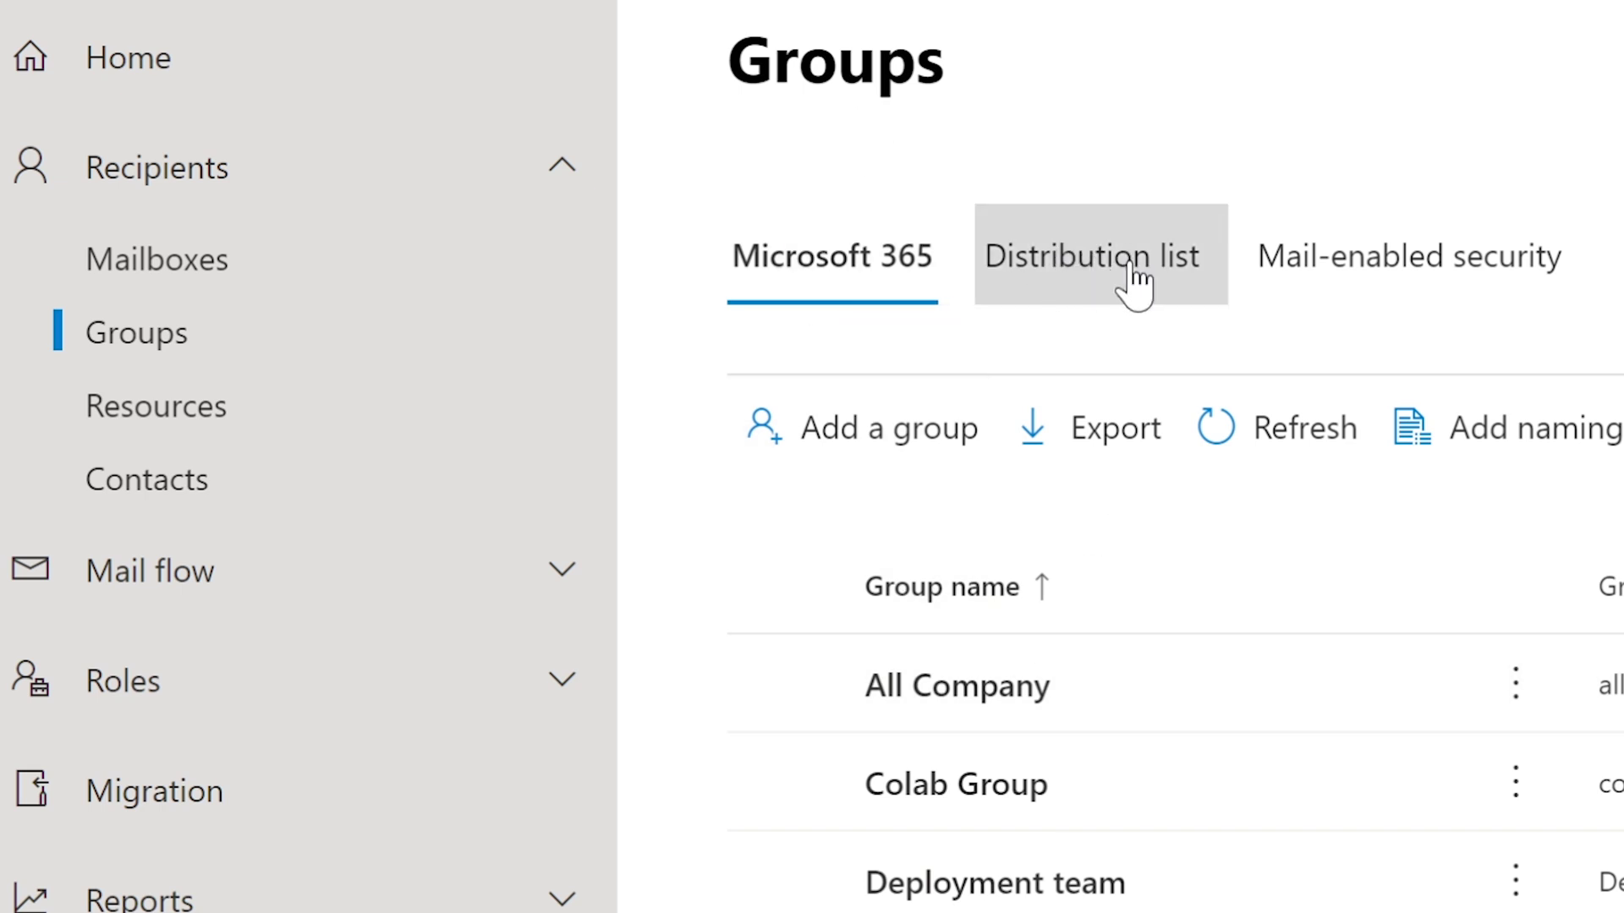
{"action": "left_click", "coordinate": [1131, 267]}
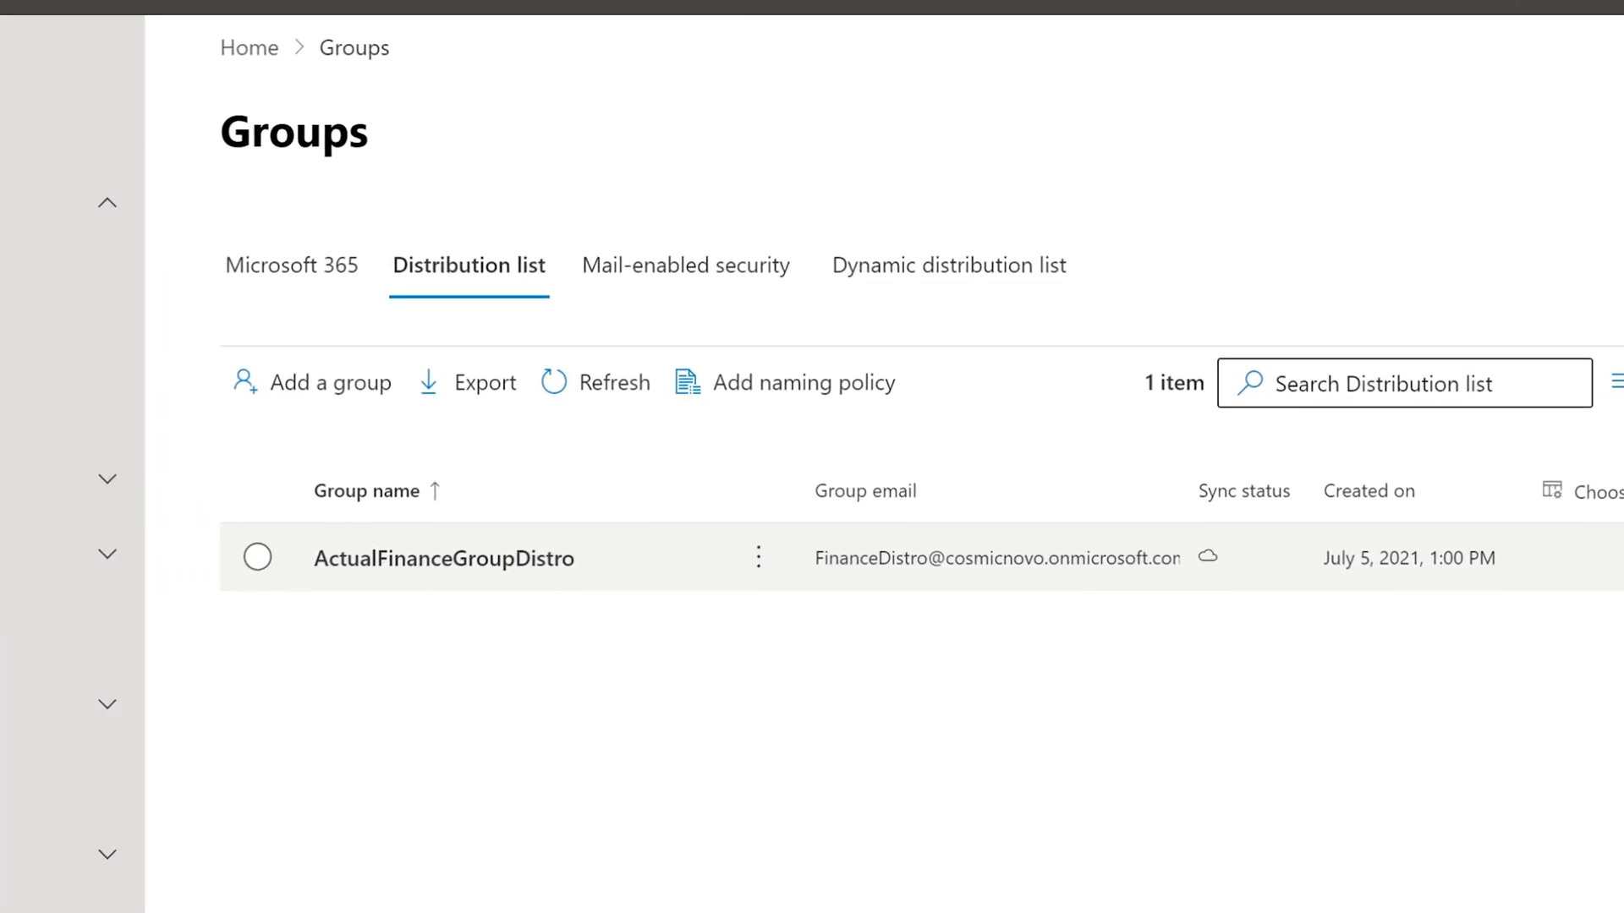
{"action": "left_click_drag", "start_coordinate": [815, 558], "coordinate": [1180, 558]}
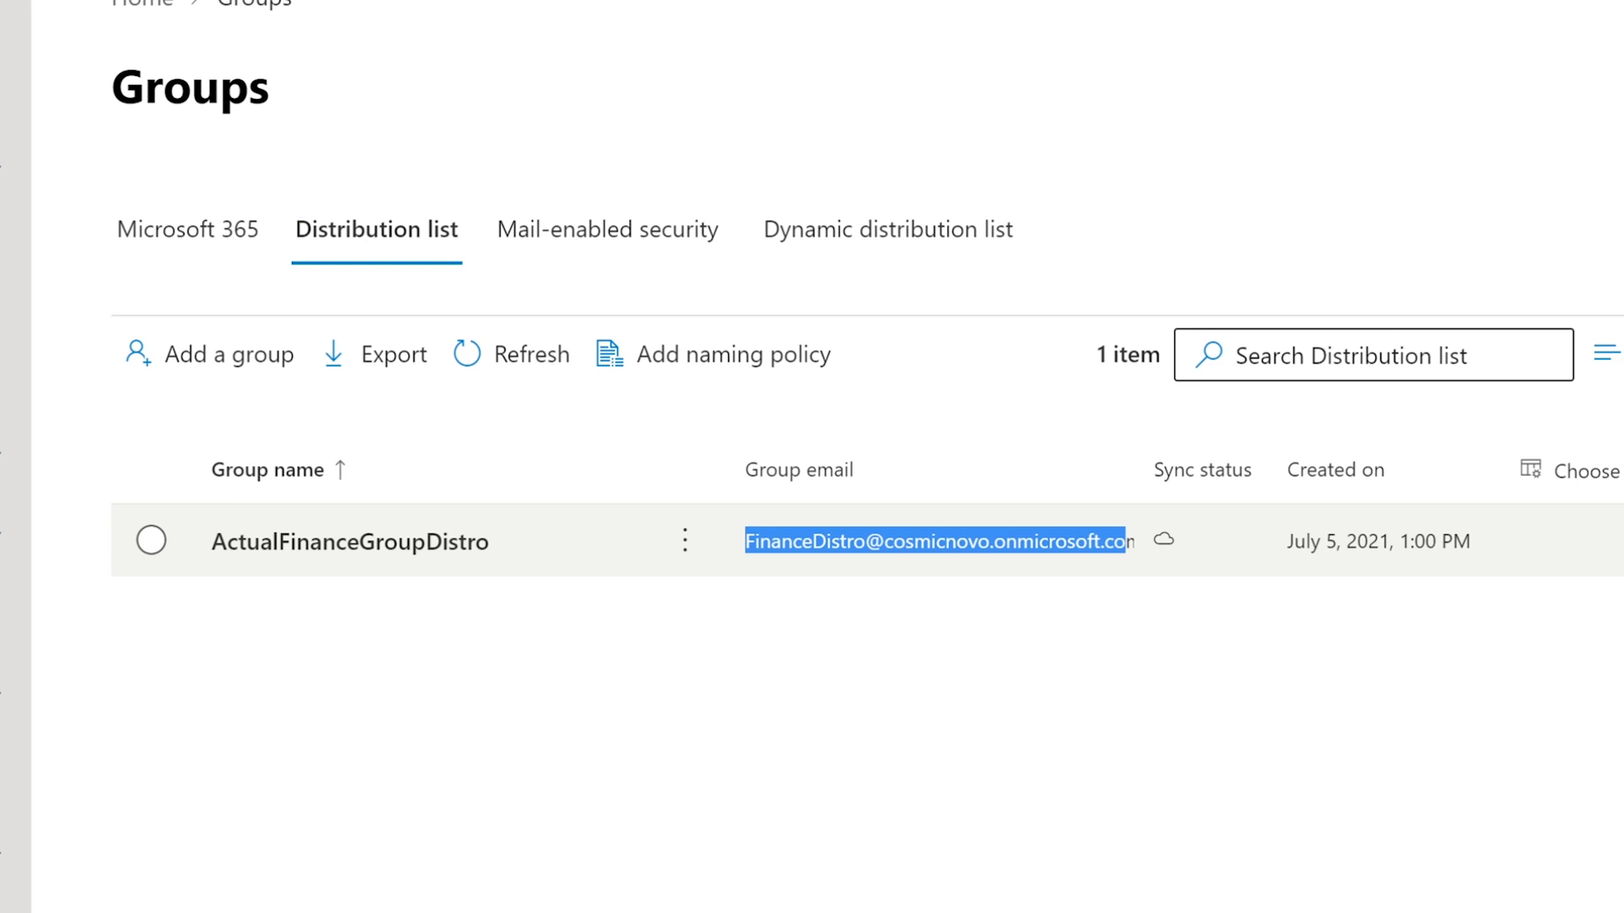
{"action": "left_click", "coordinate": [1047, 542]}
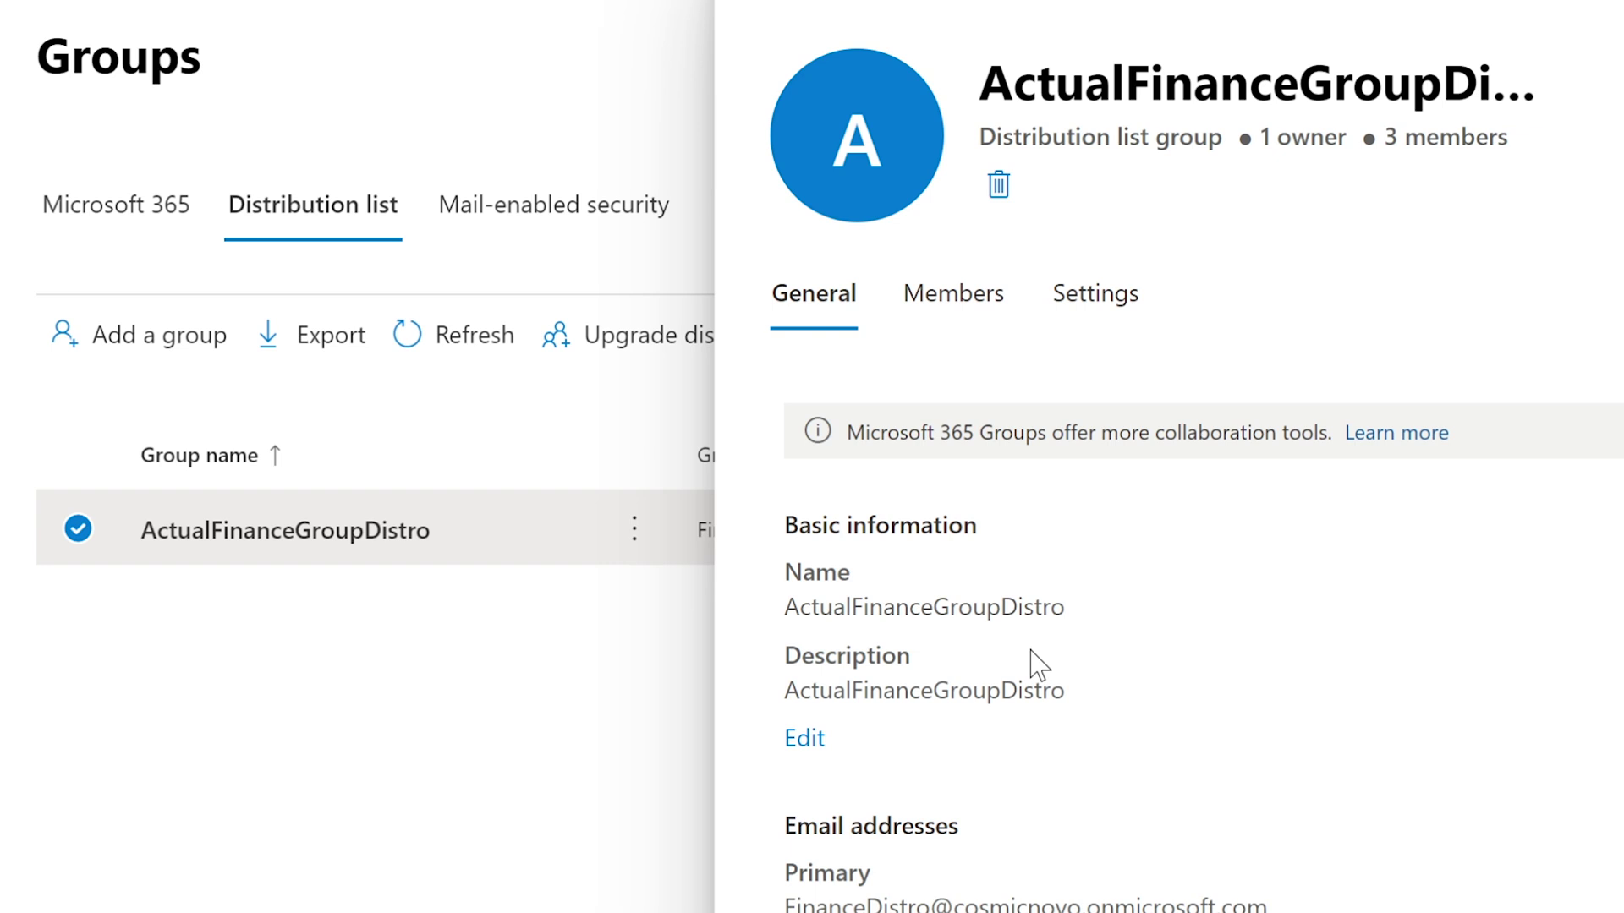
- Check the group's Members tab, then its primary email address on the General tab
{"action": "left_click", "coordinate": [920, 318]}
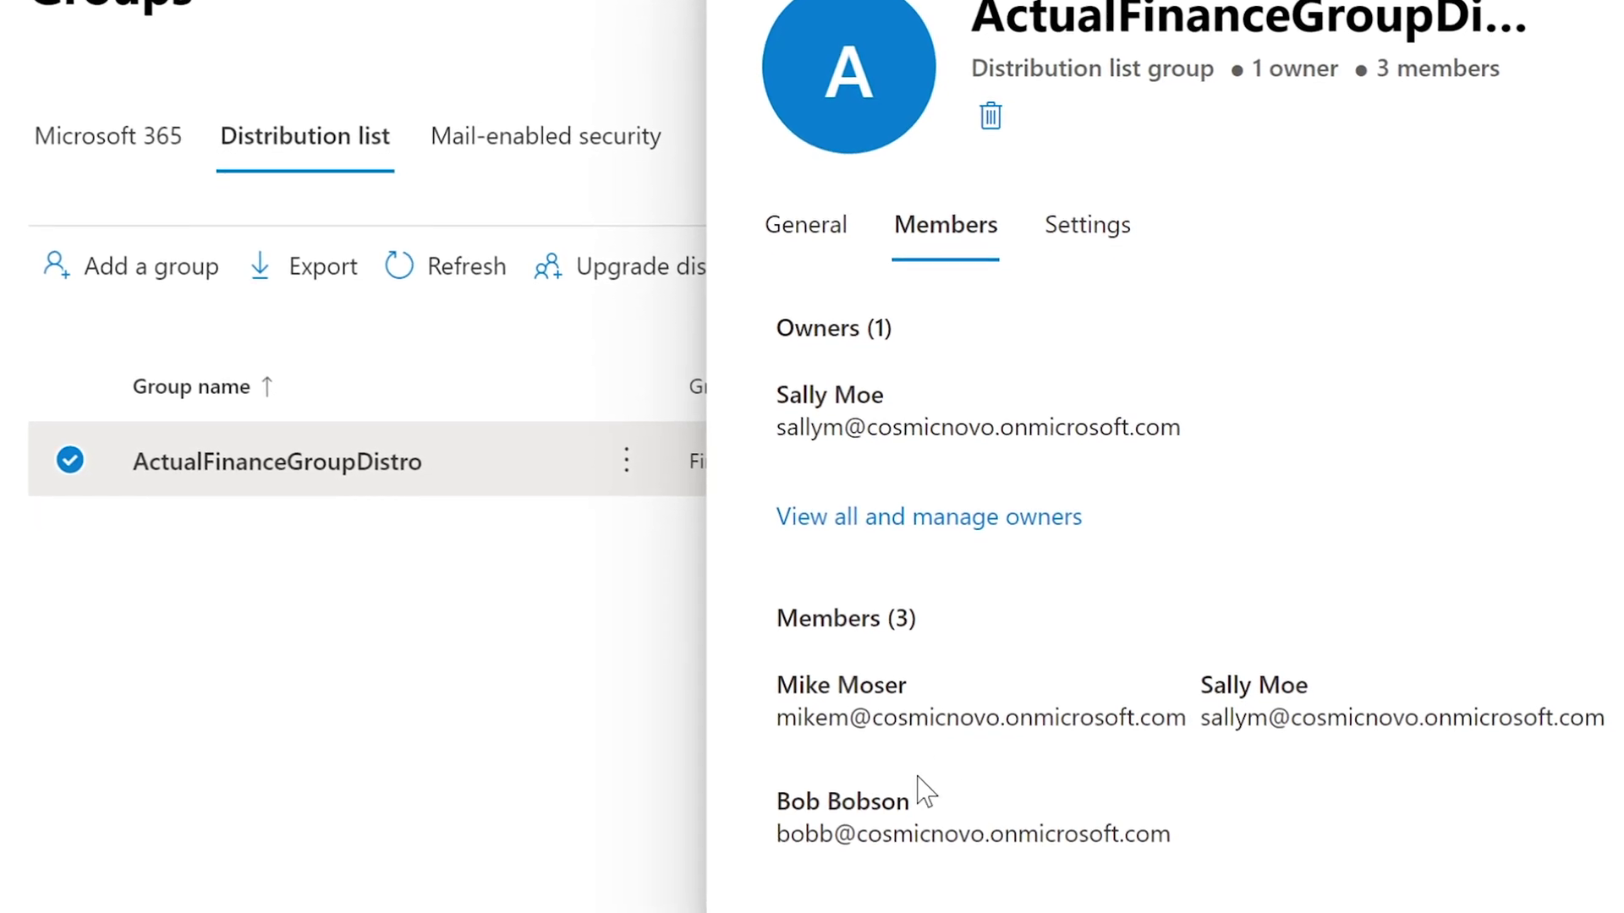
{"action": "left_click", "coordinate": [808, 194]}
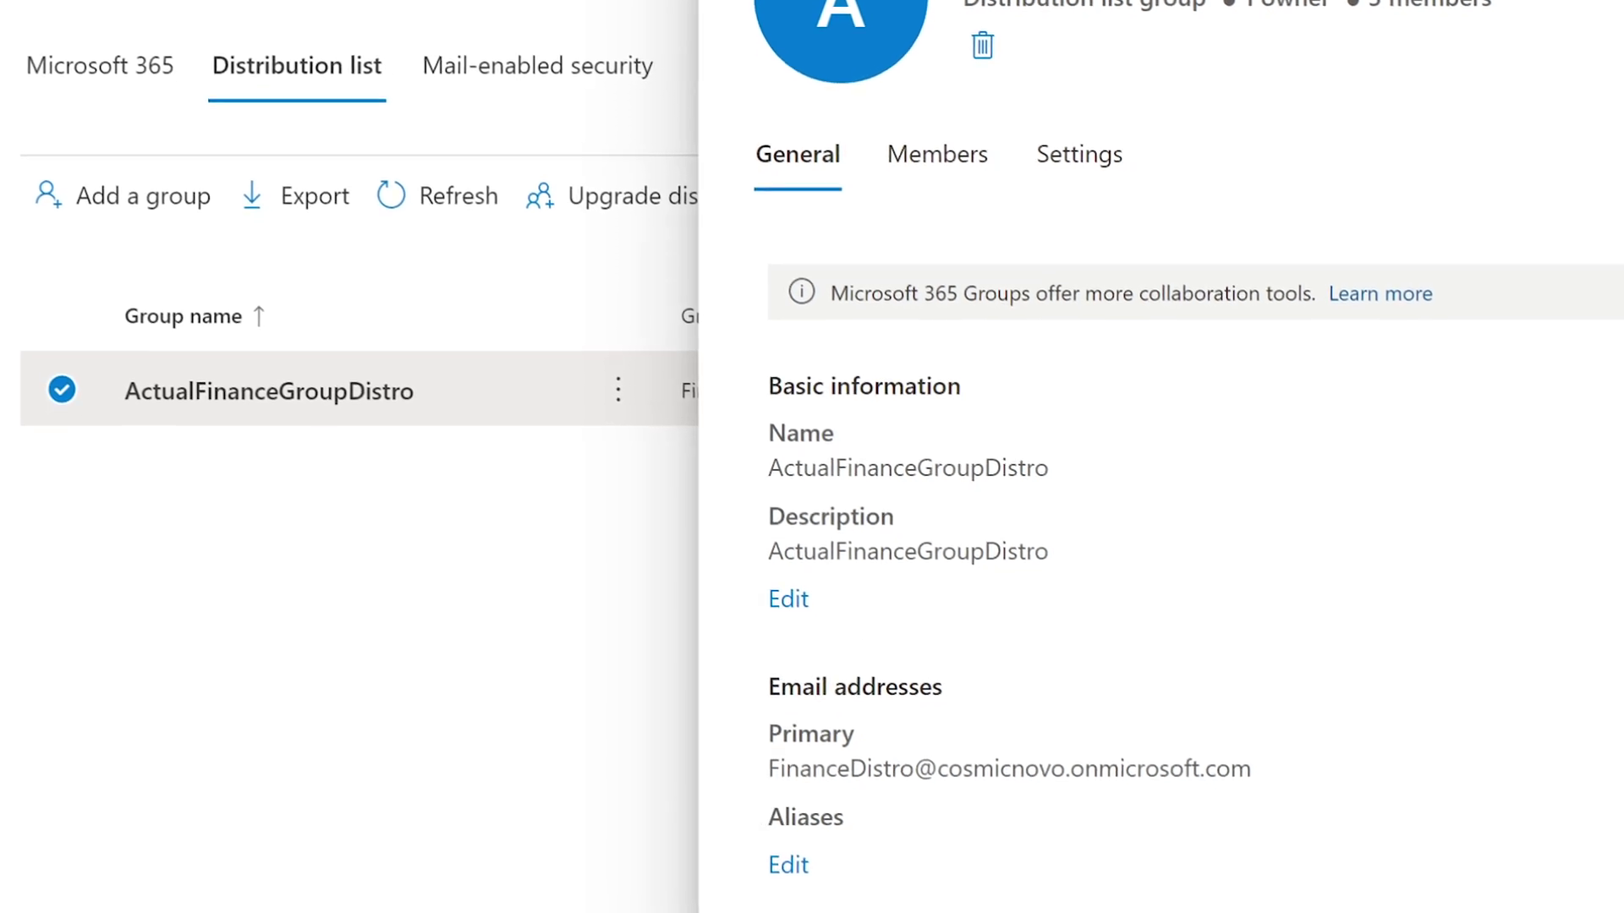
{"action": "left_click_drag", "start_coordinate": [768, 769], "coordinate": [1254, 782]}
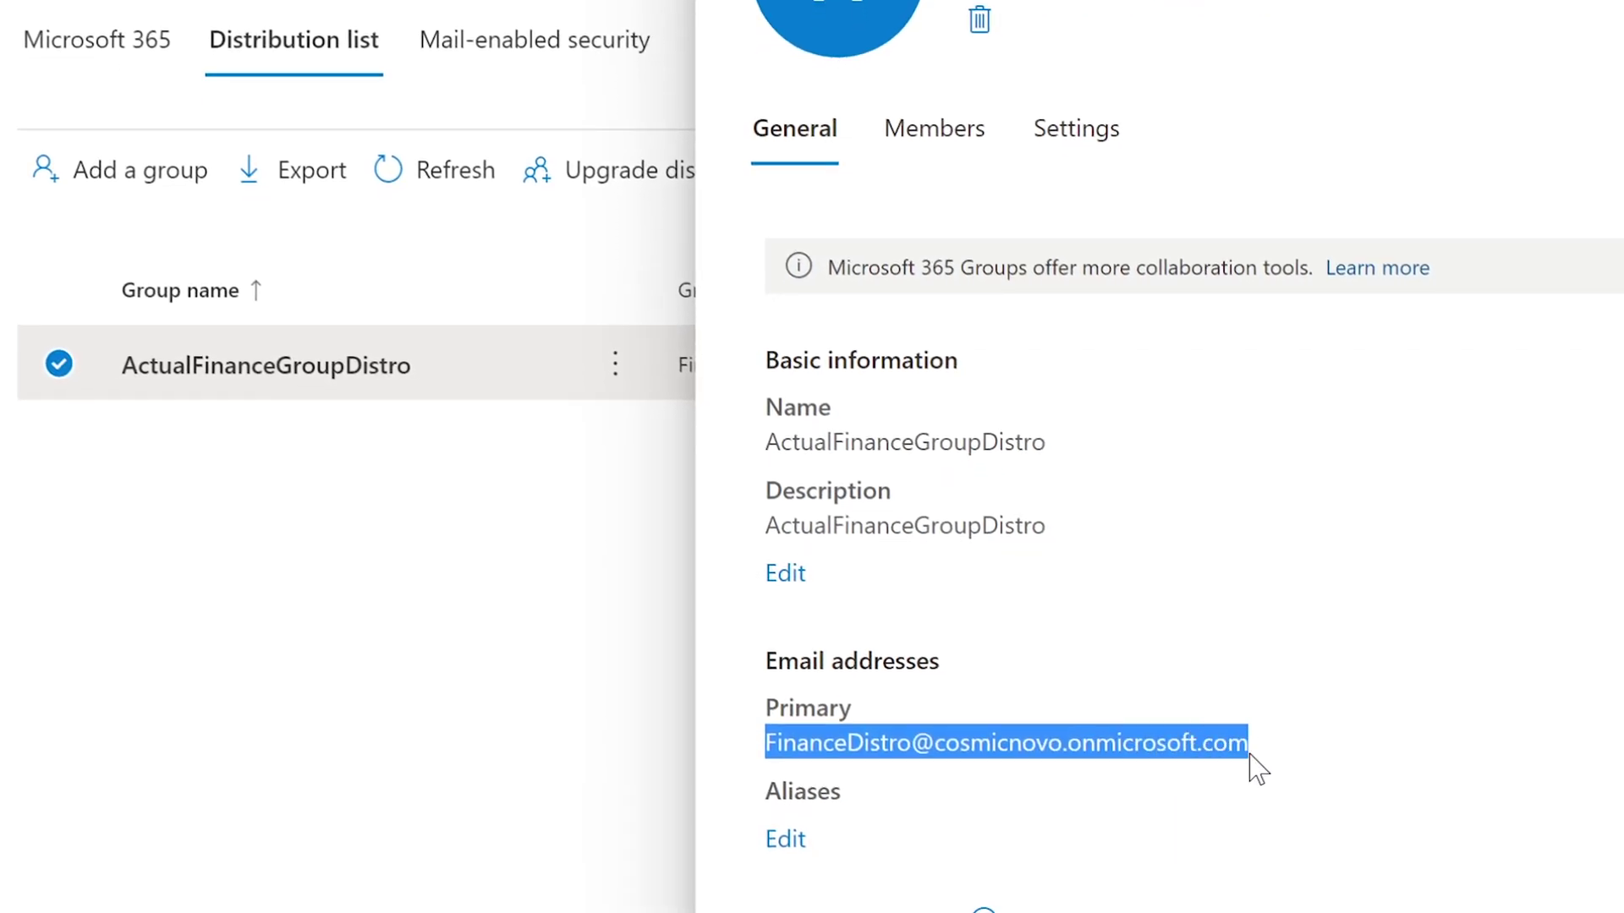
- Review the three current members and open the full manage-members list
{"action": "left_click", "coordinate": [940, 134]}
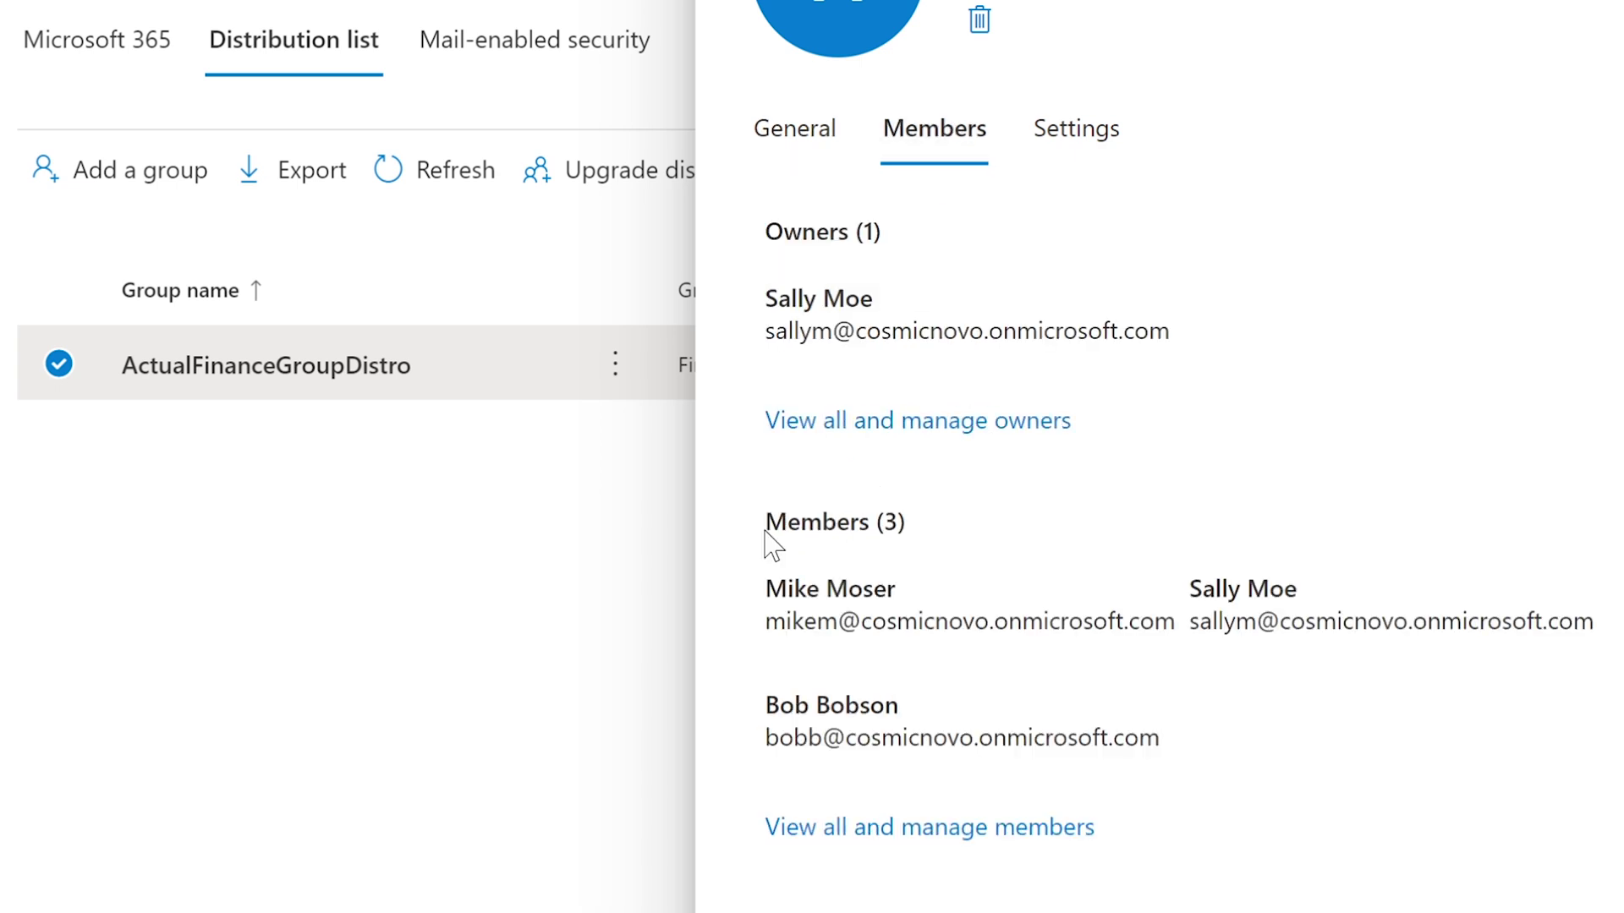
{"action": "left_click_drag", "start_coordinate": [766, 530], "coordinate": [941, 532]}
{"action": "left_click", "coordinate": [897, 558]}
{"action": "left_click_drag", "start_coordinate": [765, 590], "coordinate": [1295, 592]}
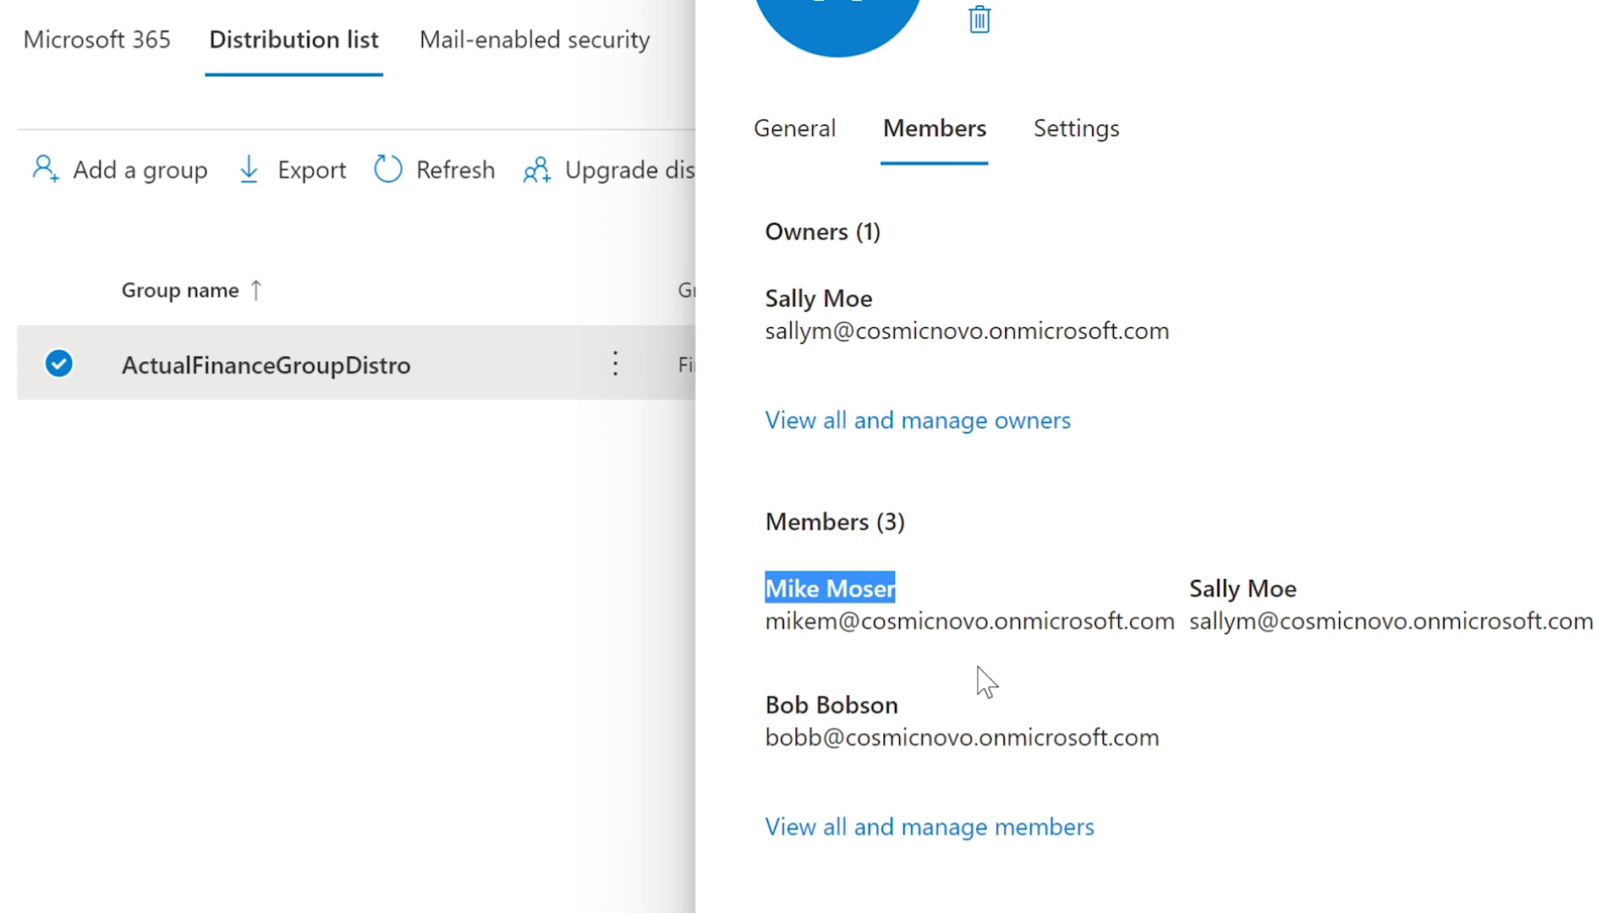
{"action": "left_click_drag", "start_coordinate": [936, 703], "coordinate": [765, 705]}
{"action": "left_click", "coordinate": [1015, 714]}
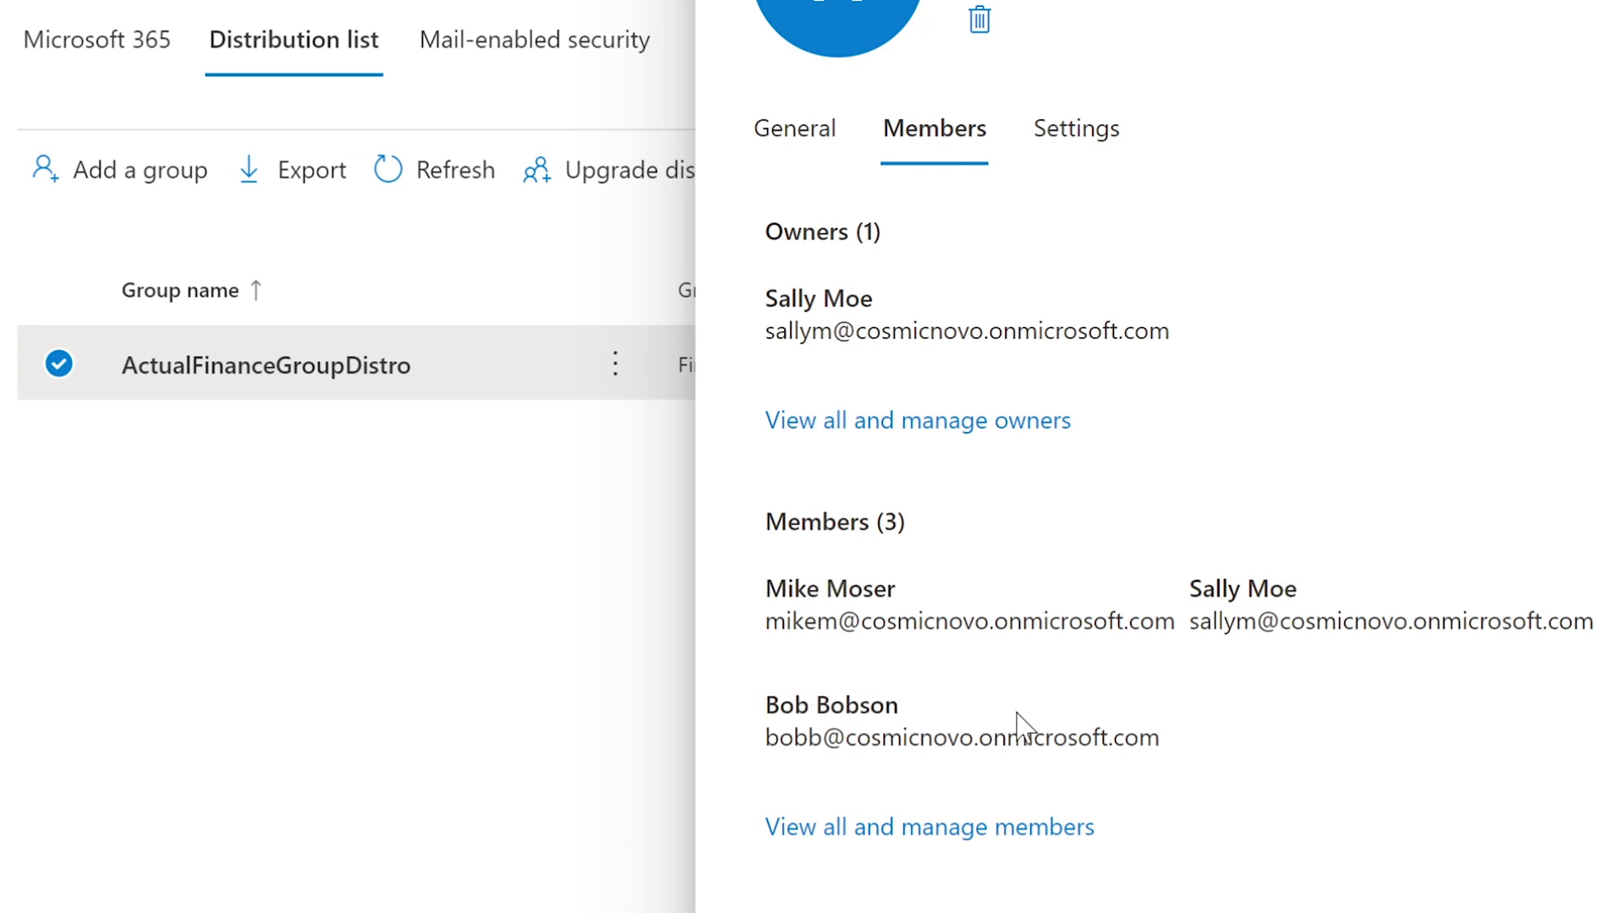
{"action": "left_click", "coordinate": [901, 829]}
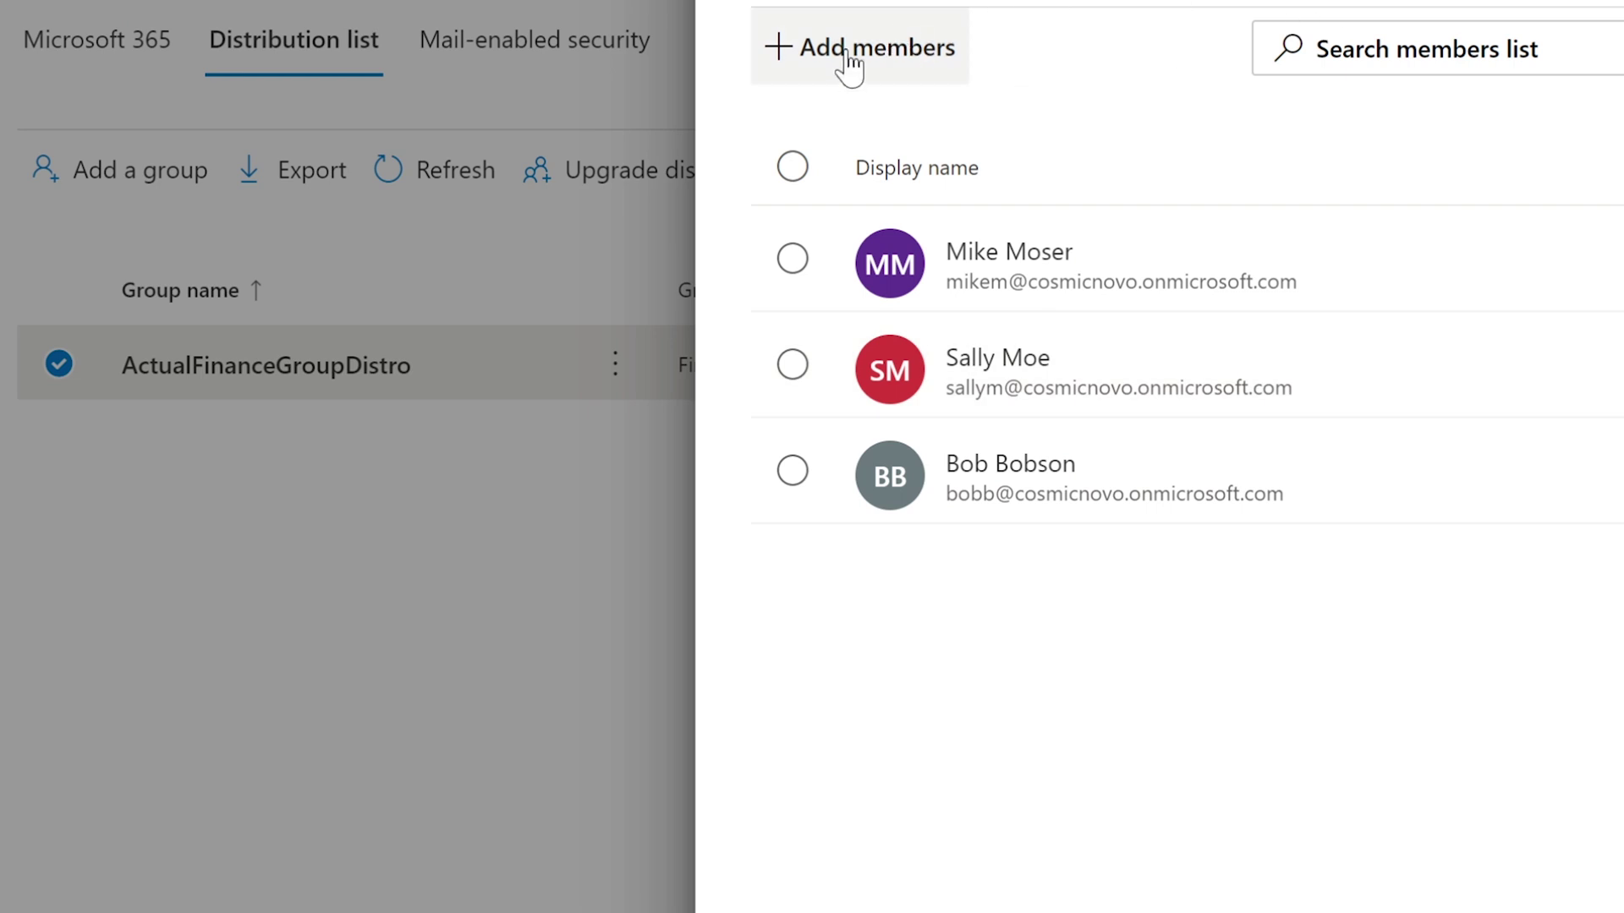
- Select three more users to add as members of ActualFinanceGroupDistro
{"action": "left_click", "coordinate": [850, 64]}
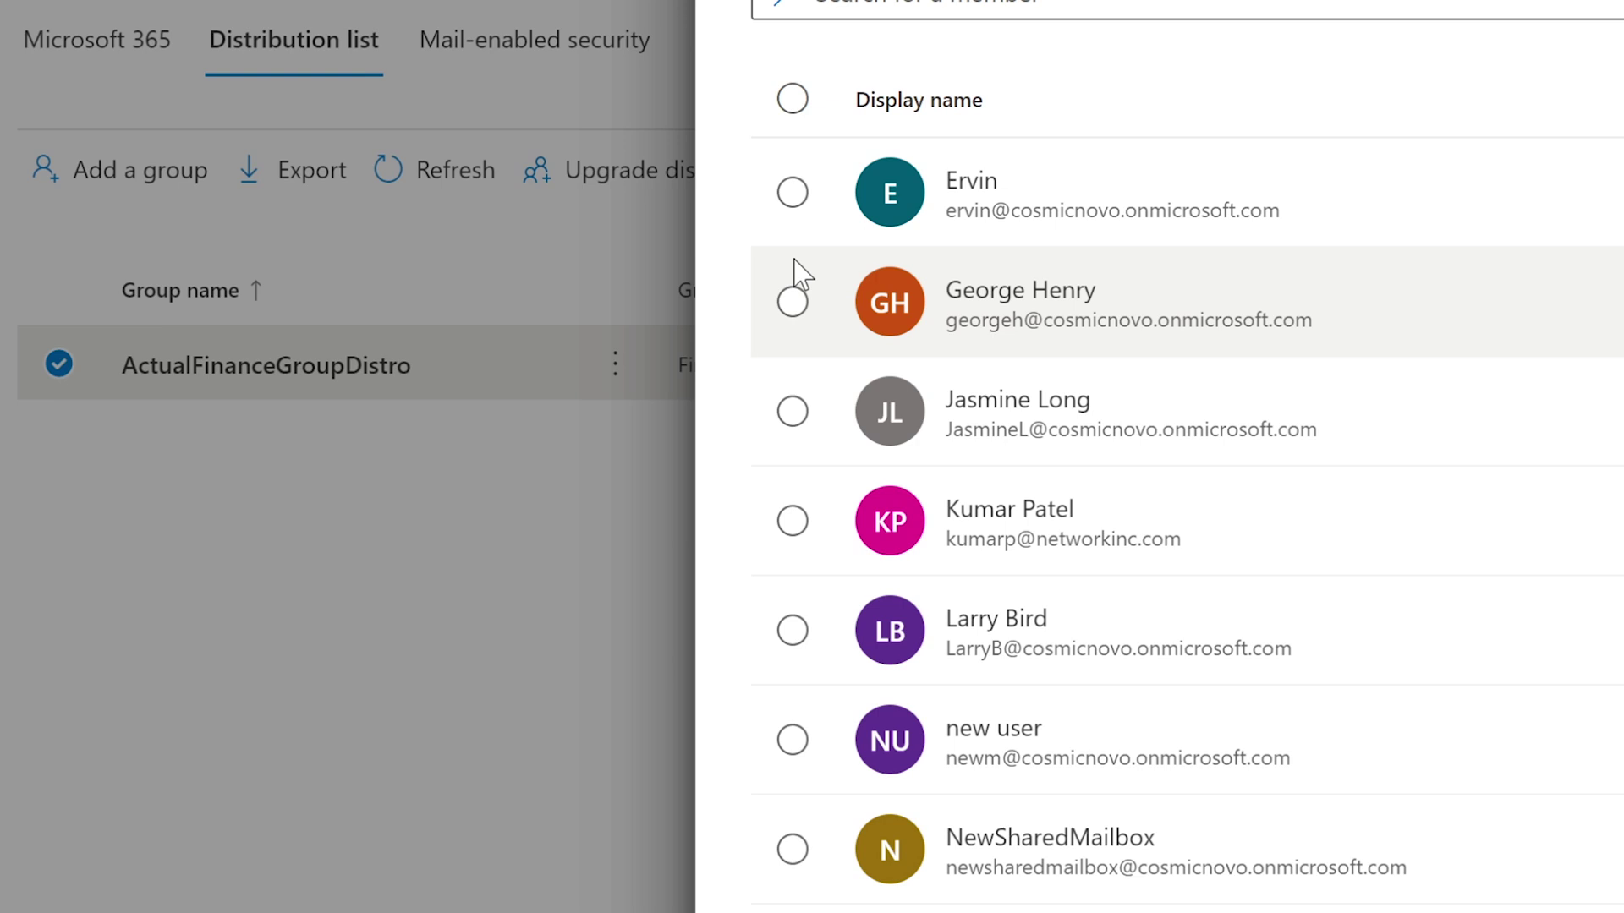
{"action": "left_click", "coordinate": [793, 304]}
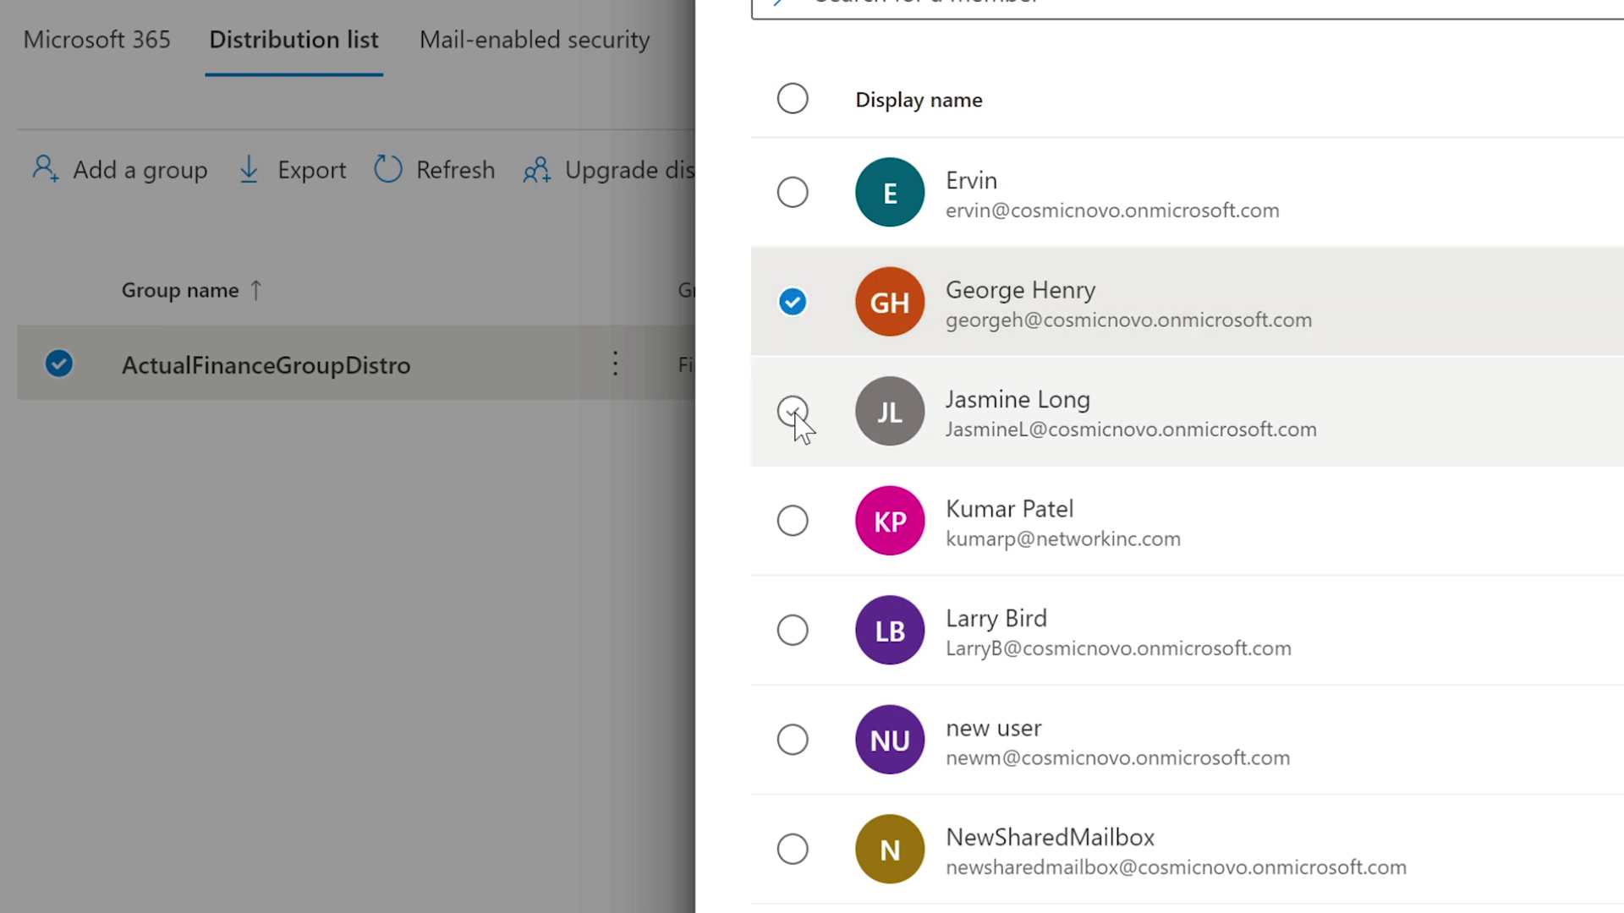
{"action": "left_click", "coordinate": [793, 412]}
{"action": "left_click", "coordinate": [791, 649]}
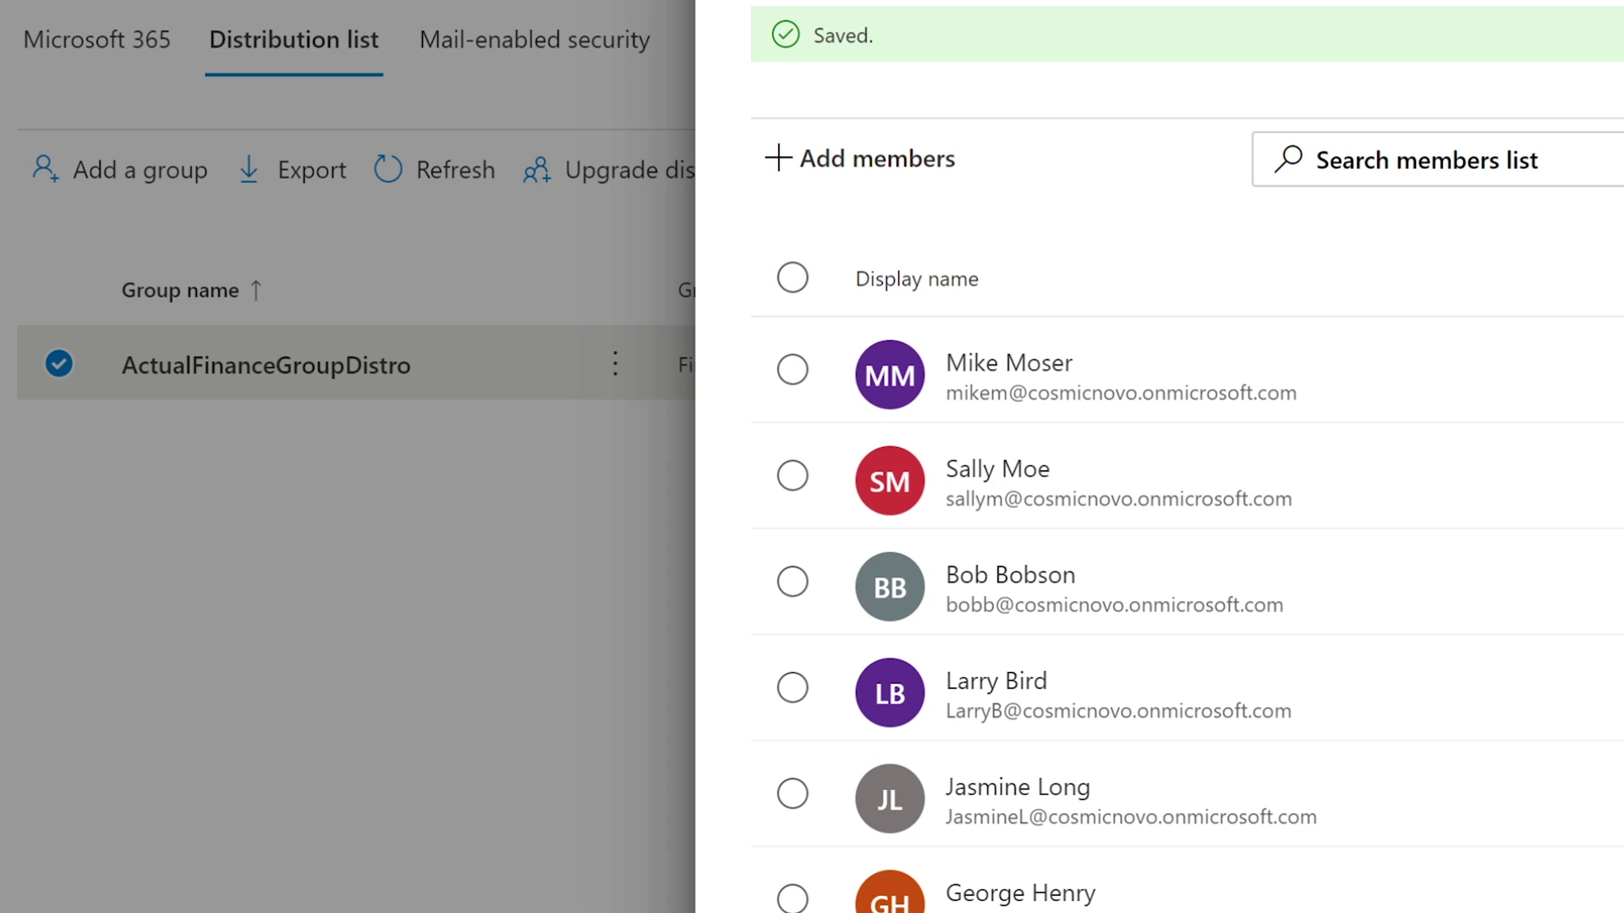
- Close the manage-members pane and review the group's primary email address on General
{"action": "key", "text": "Escape"}
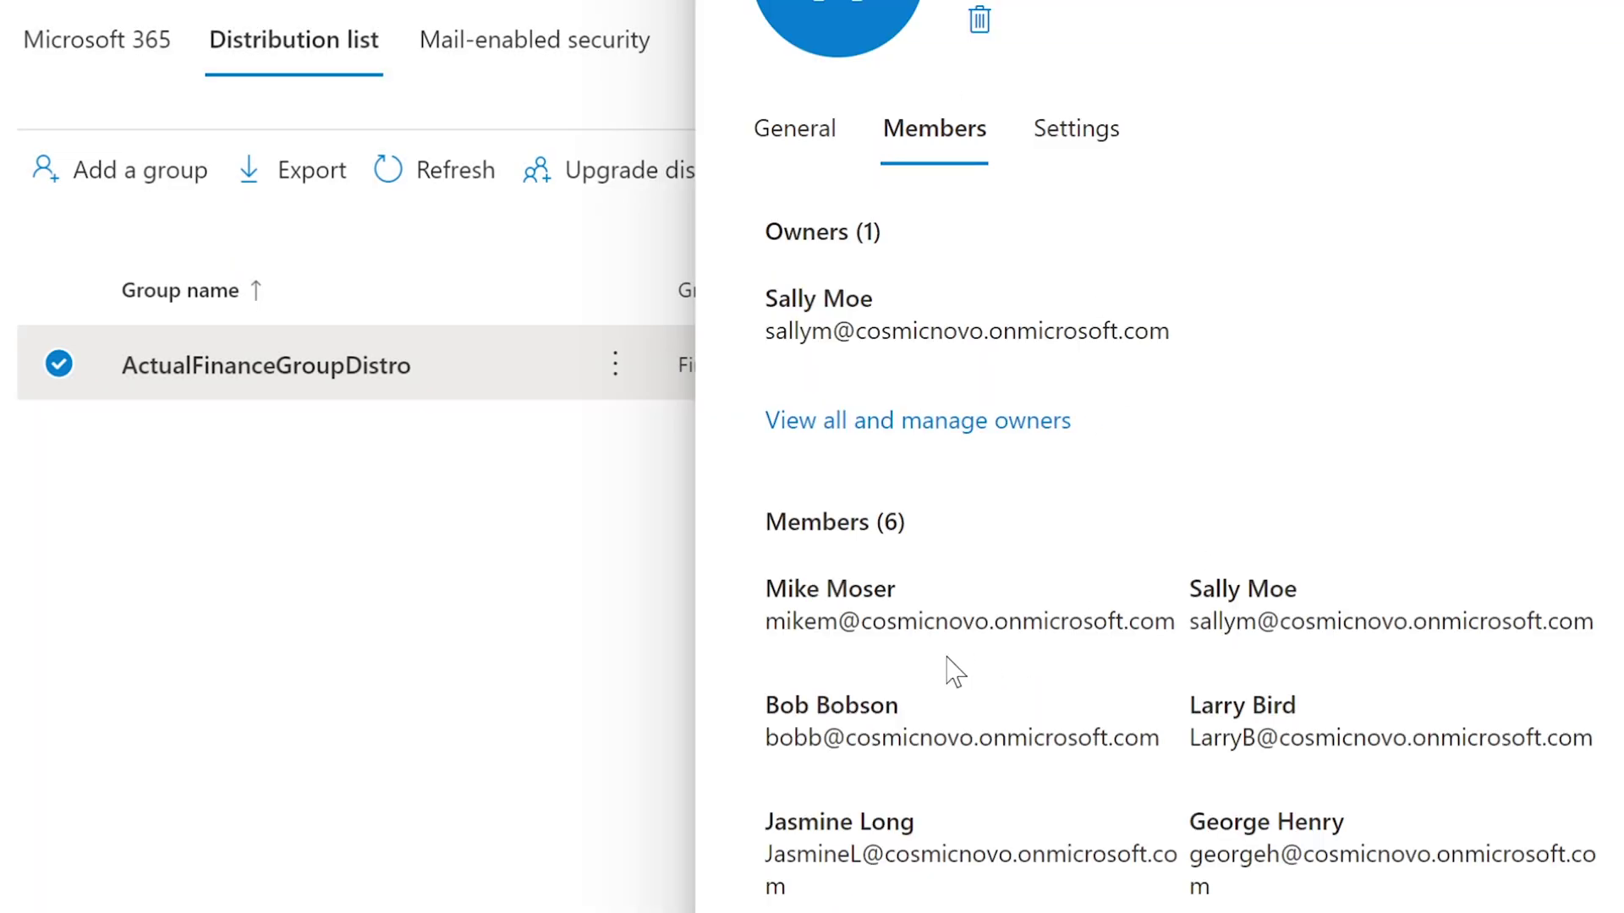
{"action": "left_click", "coordinate": [795, 135]}
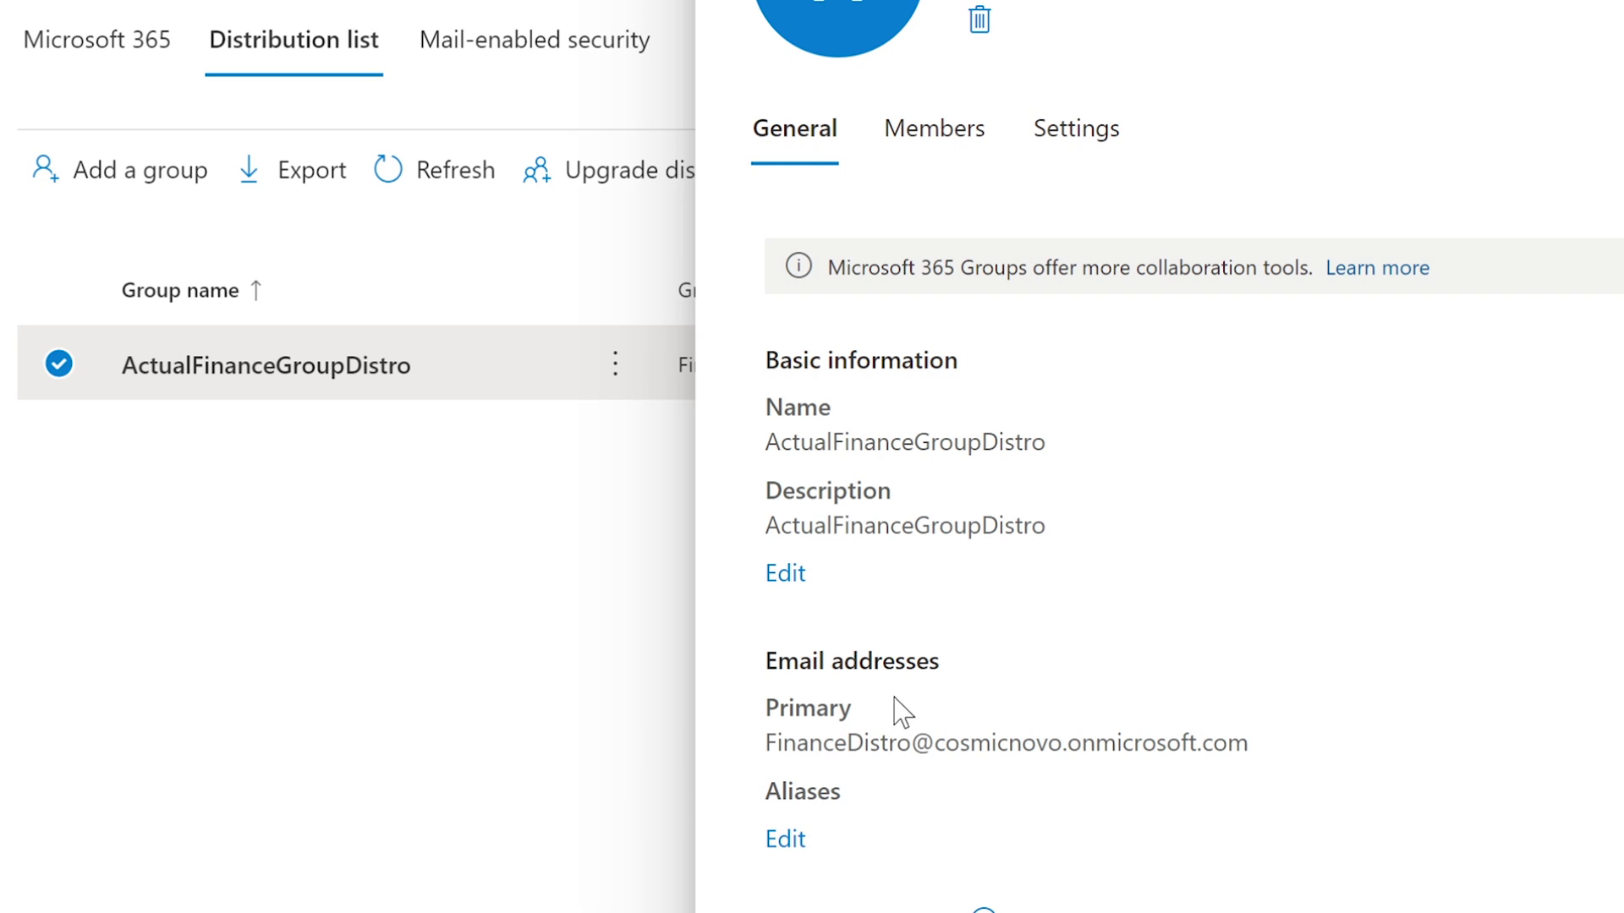
{"action": "left_click_drag", "start_coordinate": [766, 743], "coordinate": [1250, 745]}
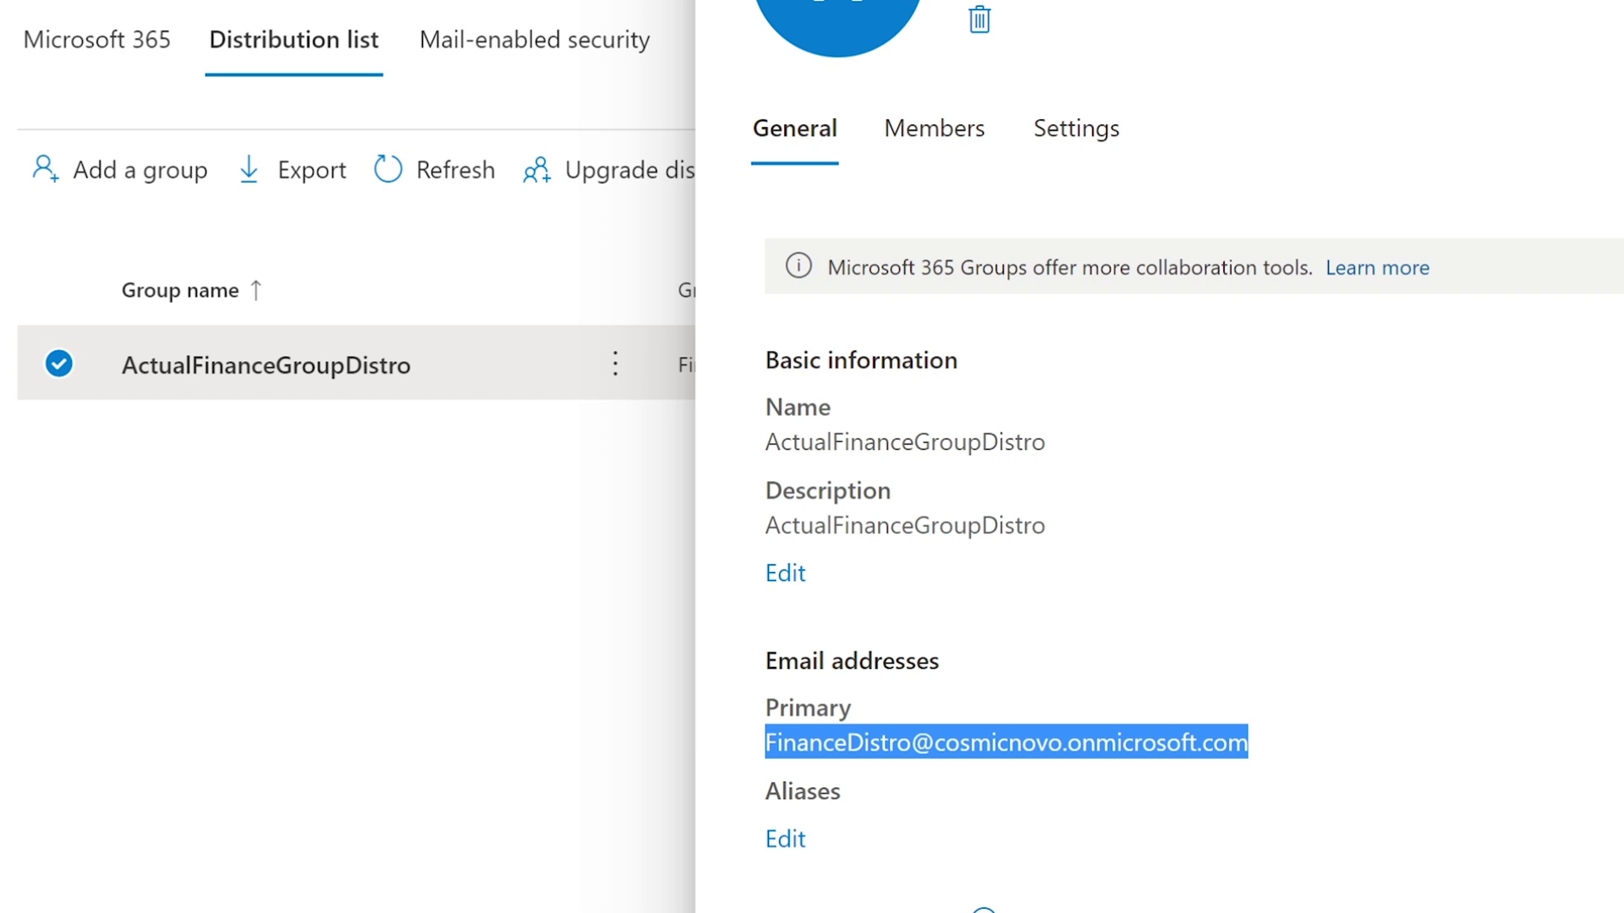
{"action": "left_click", "coordinate": [978, 801]}
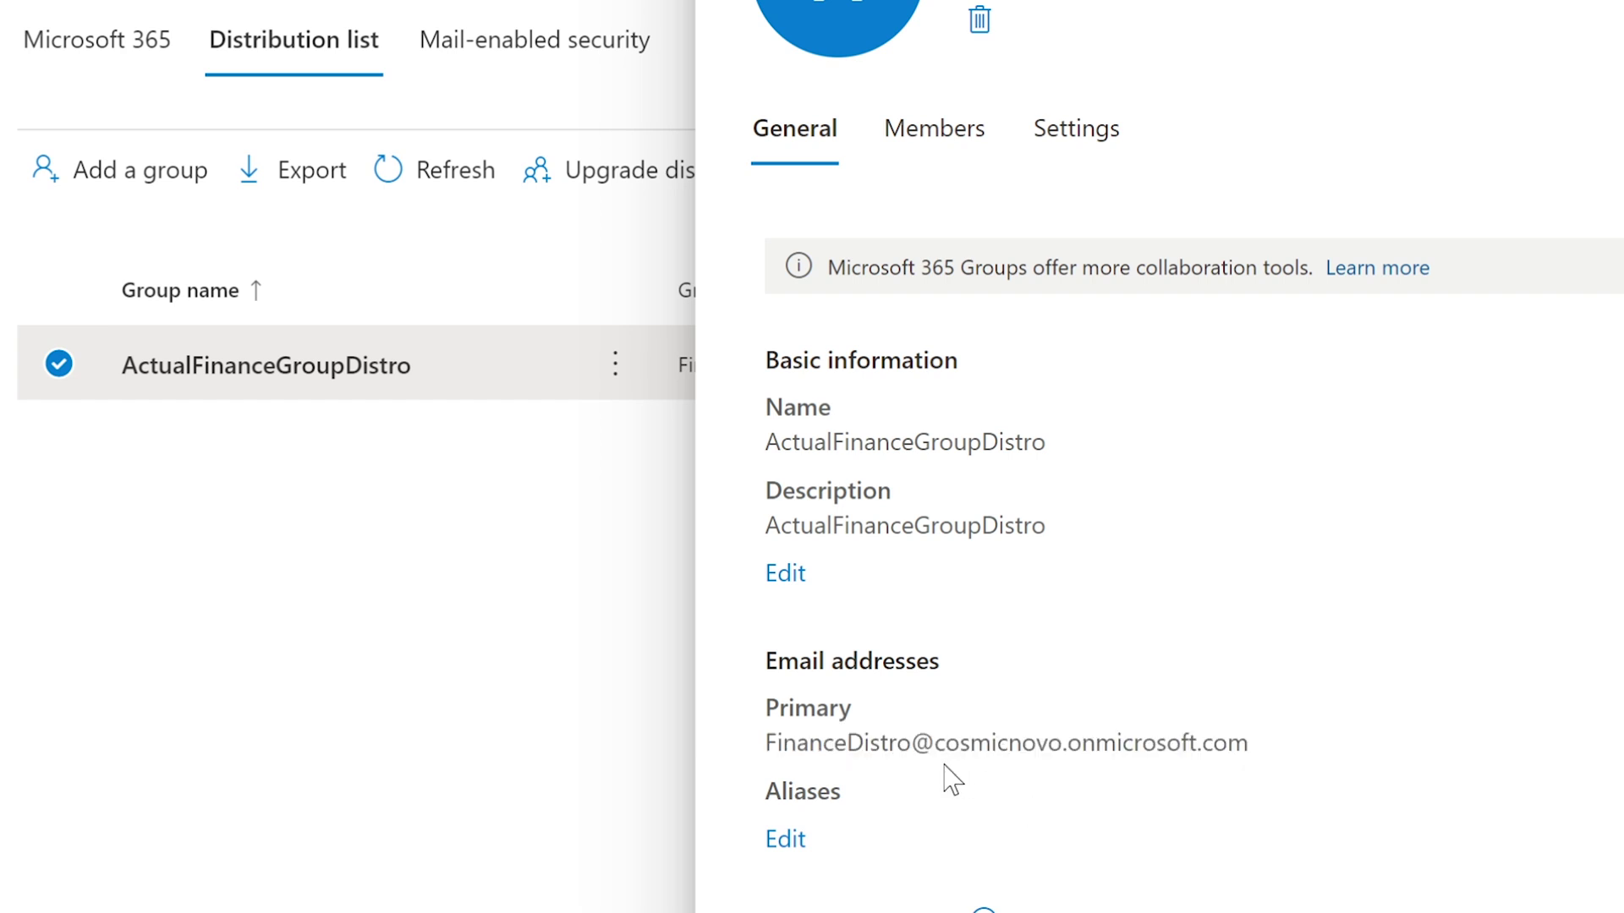
- Confirm the group now lists six members, then return to its General details
{"action": "left_click", "coordinate": [914, 133]}
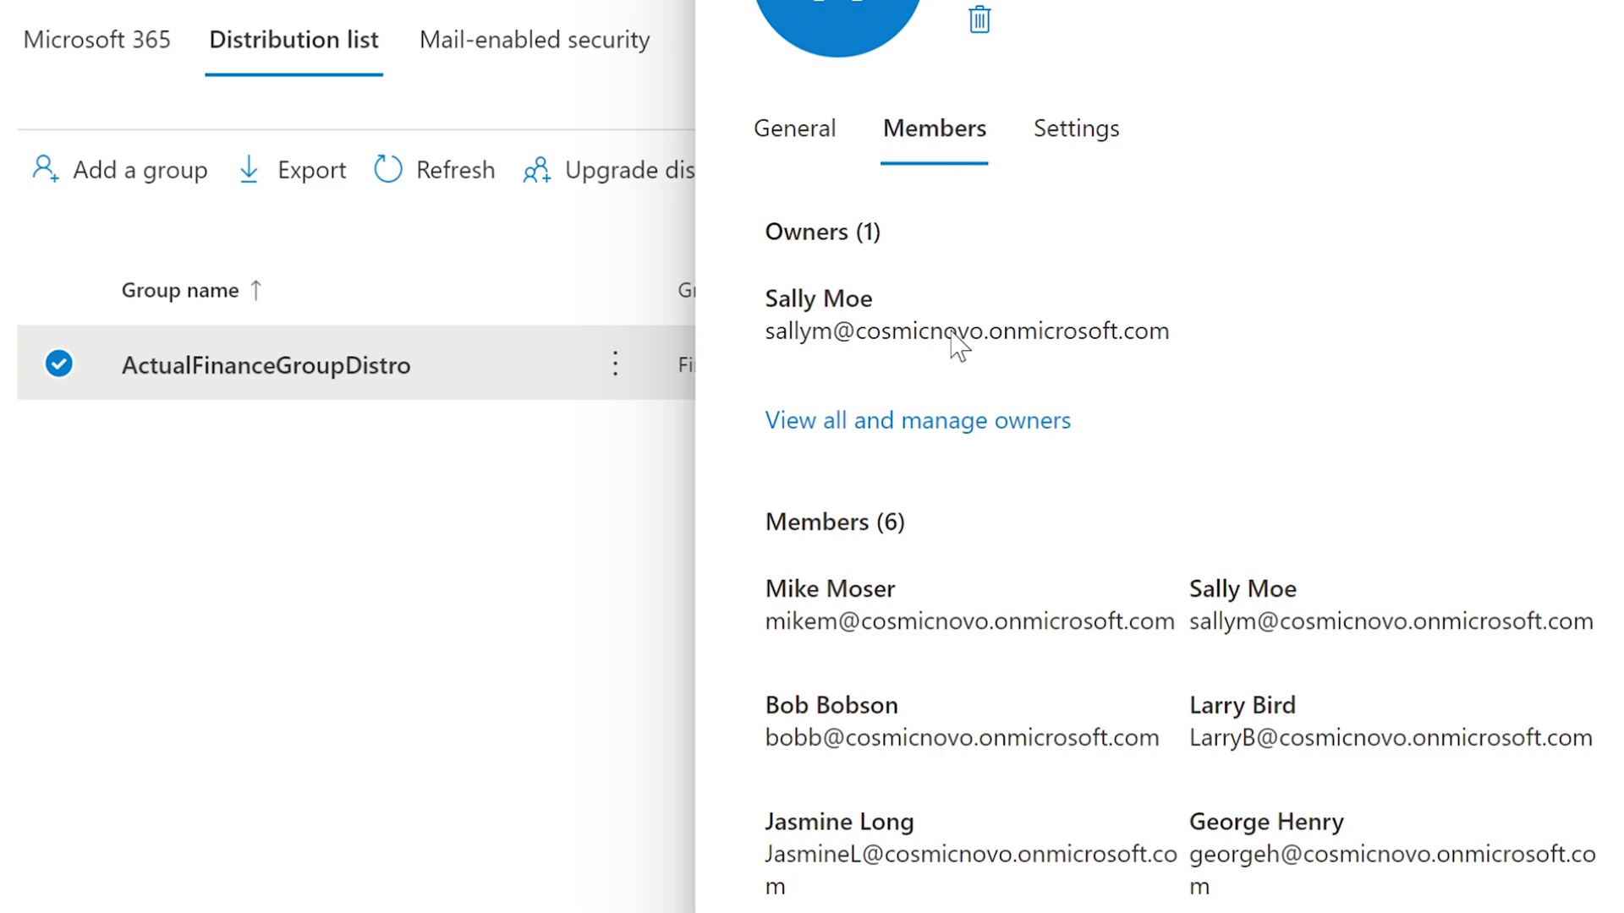
{"action": "left_click", "coordinate": [845, 909]}
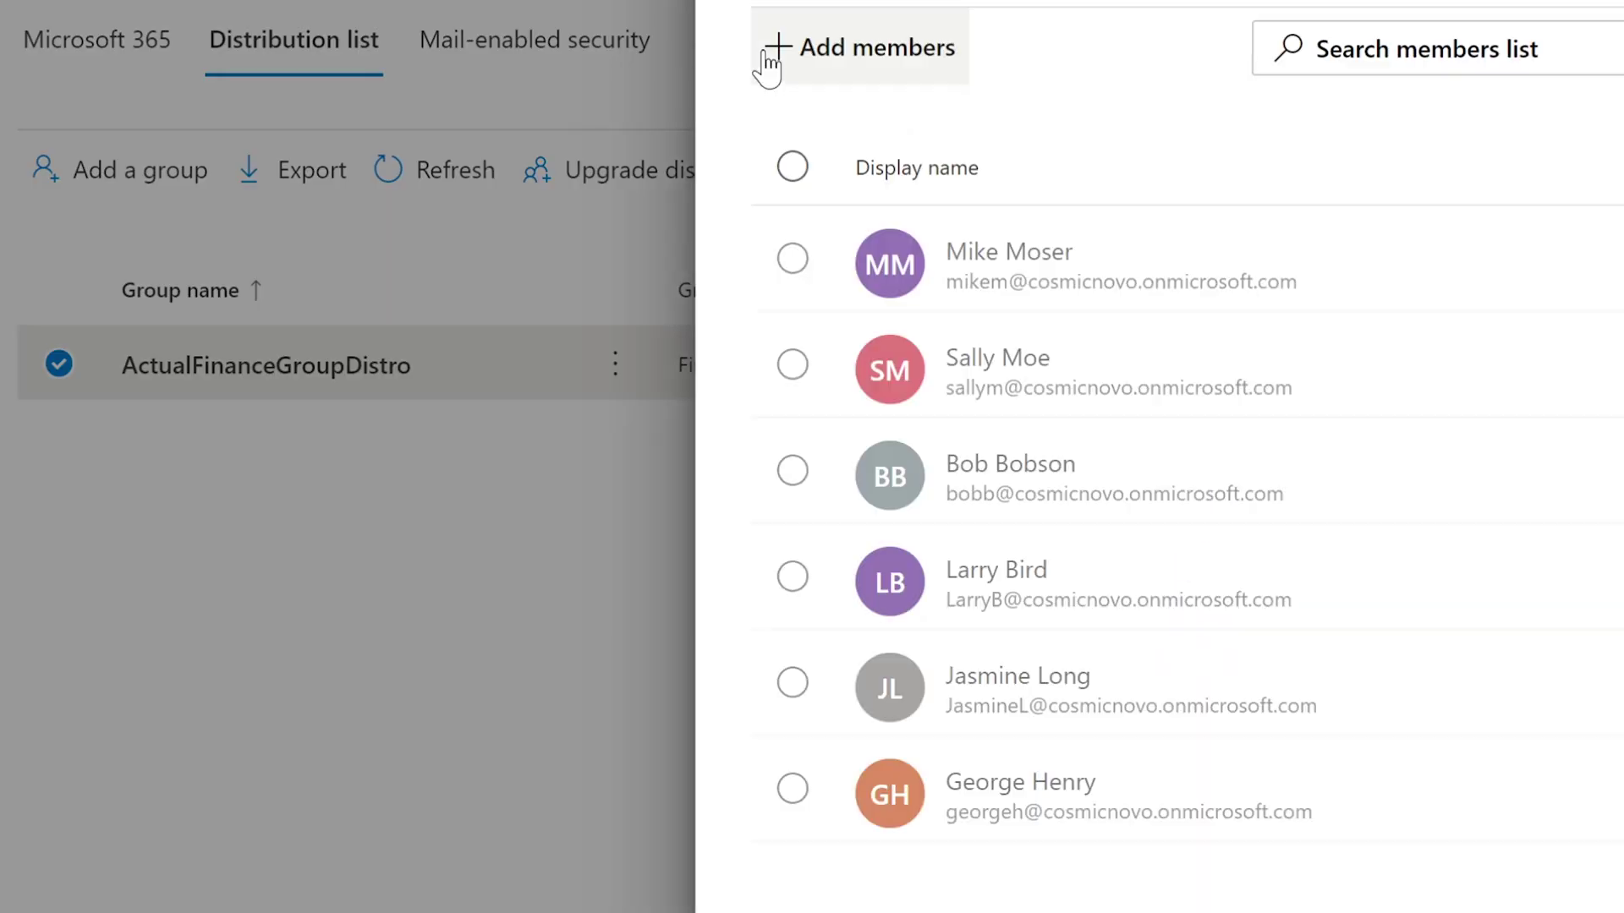
{"action": "left_click", "coordinate": [816, 10]}
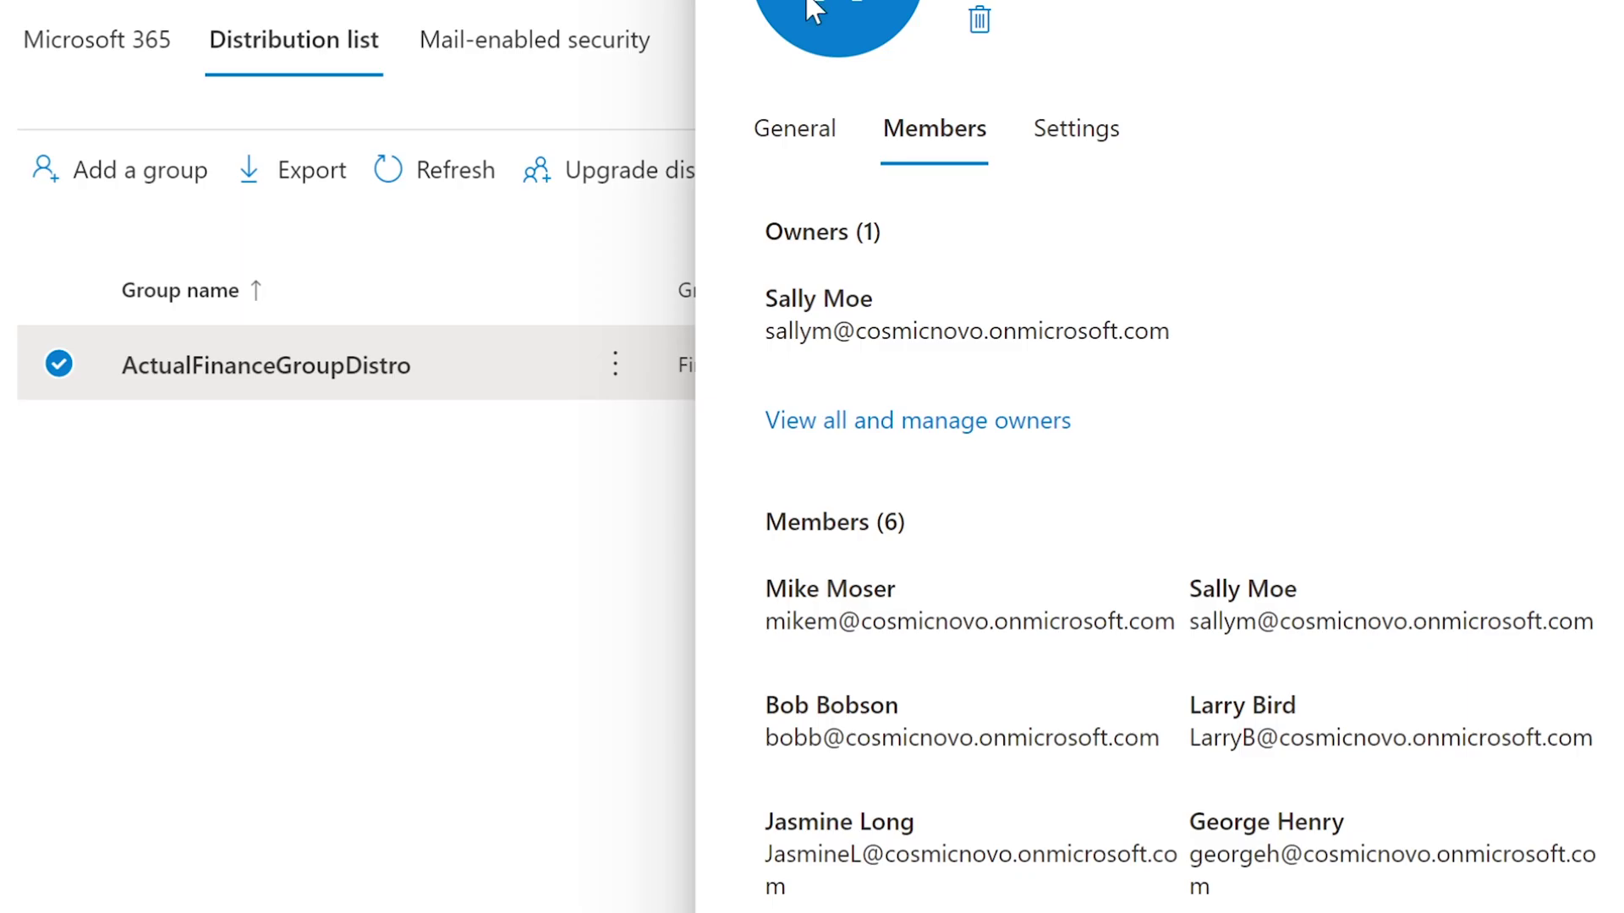
{"action": "left_click", "coordinate": [829, 157]}
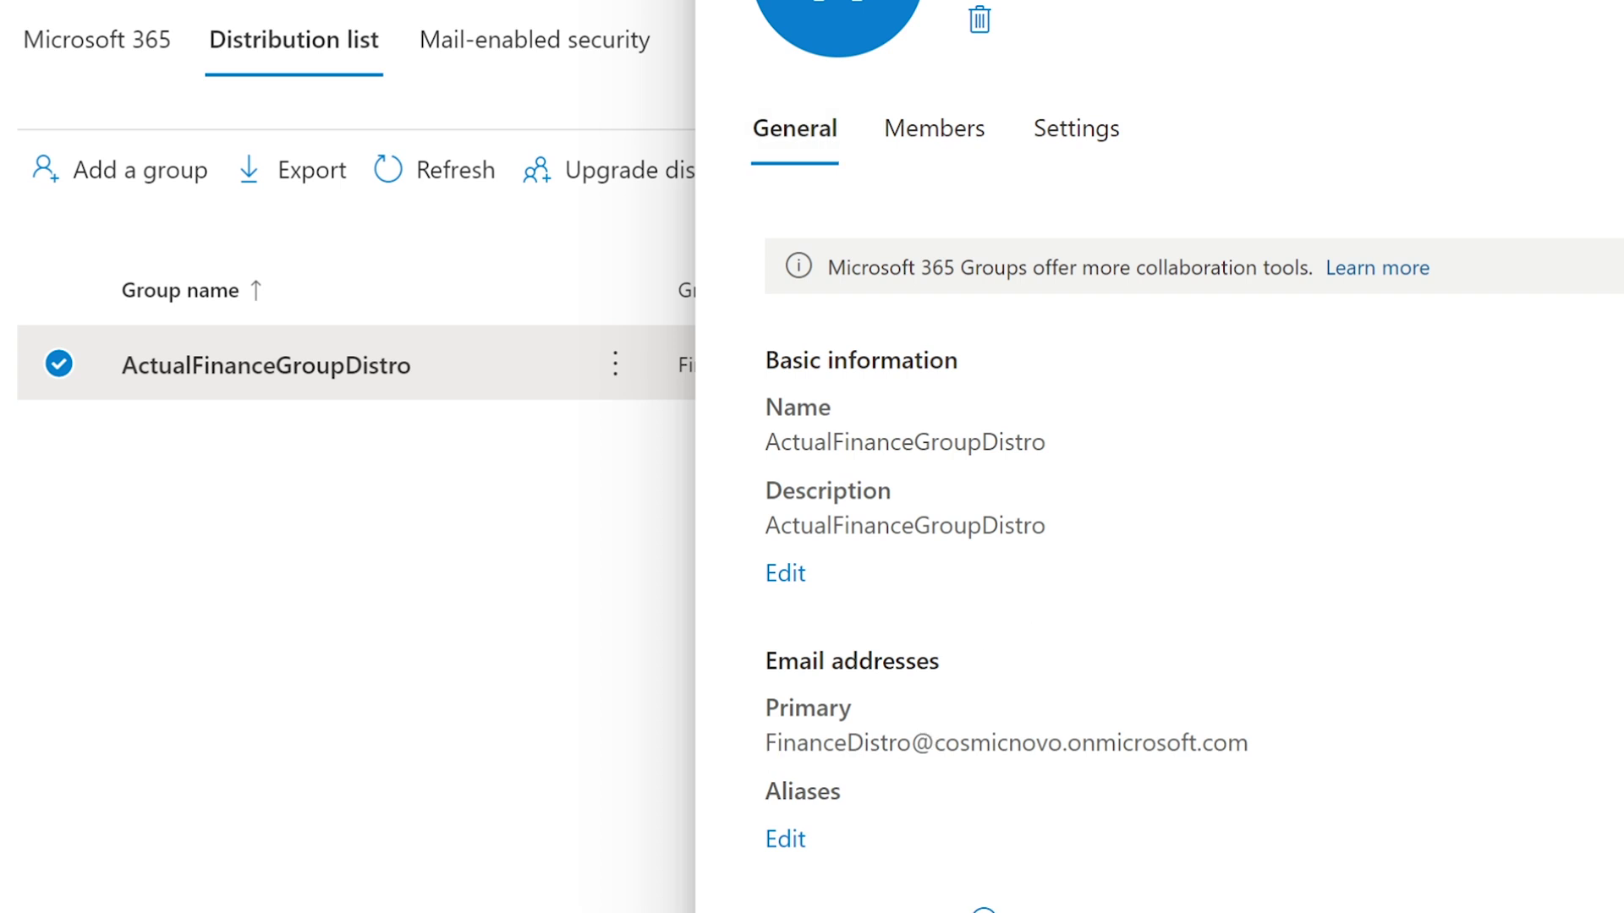
{"action": "left_click_drag", "start_coordinate": [765, 743], "coordinate": [1270, 736]}
{"action": "left_click", "coordinate": [1265, 738]}
{"action": "left_click_drag", "start_coordinate": [763, 743], "coordinate": [1262, 746]}
{"action": "left_click_drag", "start_coordinate": [1251, 746], "coordinate": [763, 746]}
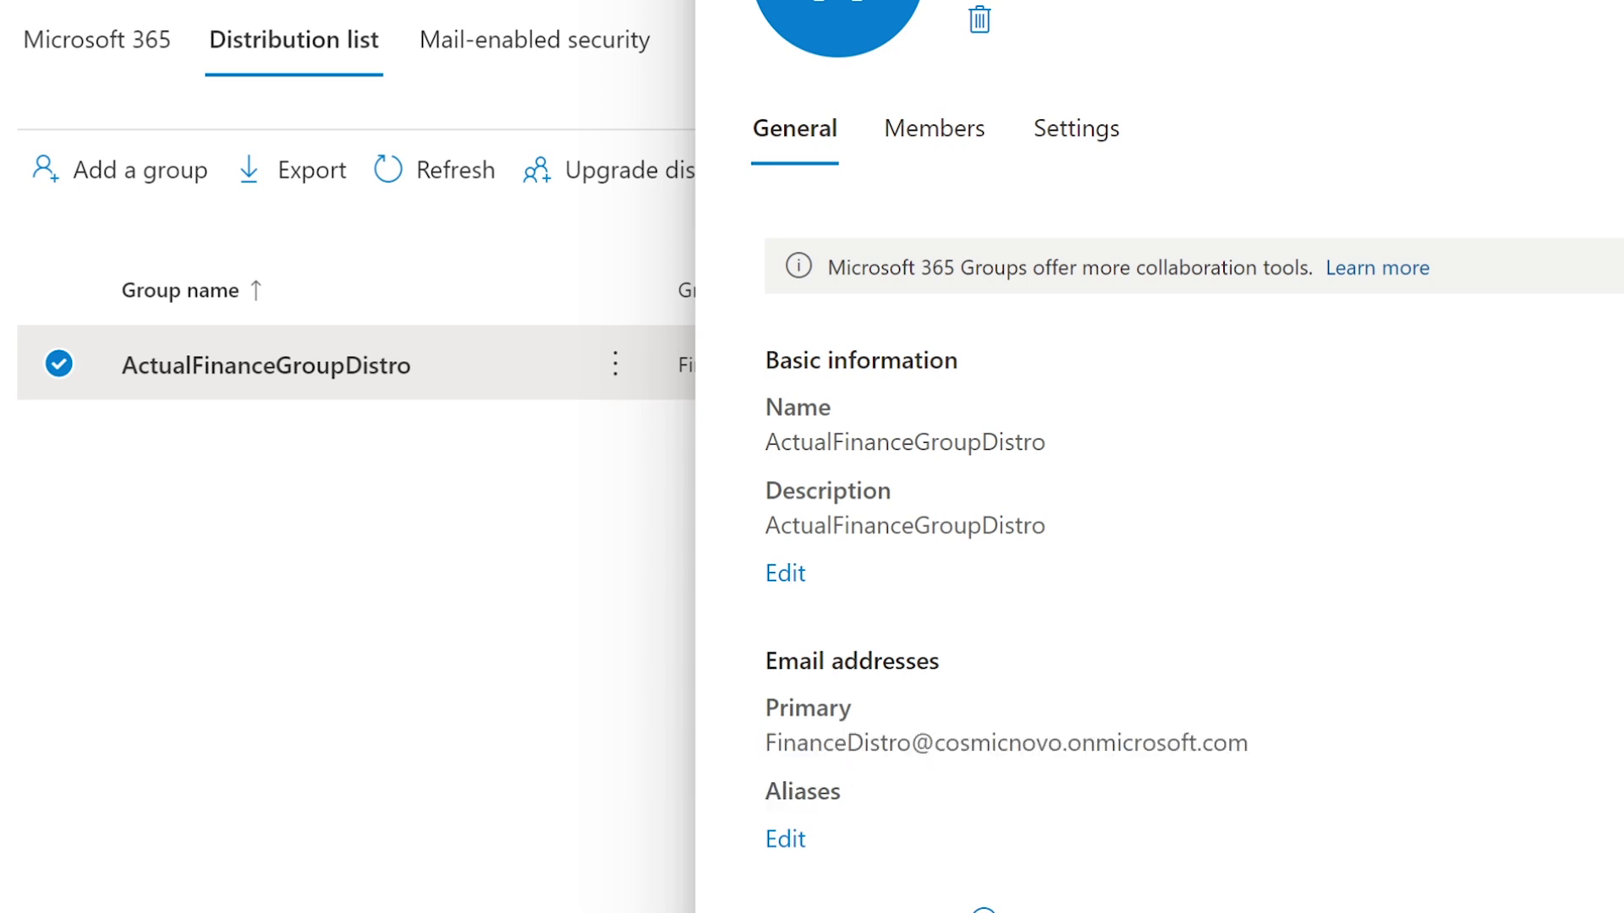